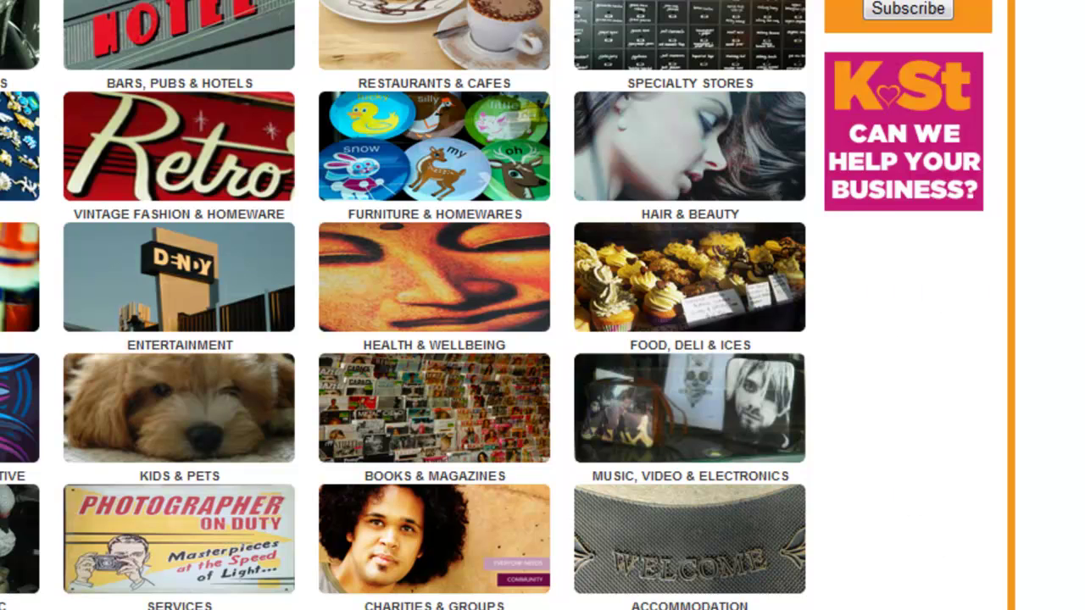
- Search the King Street site for 'martini', open Martini Cafe & Bar, and select its web address
scroll(542, 305, "up", 2)
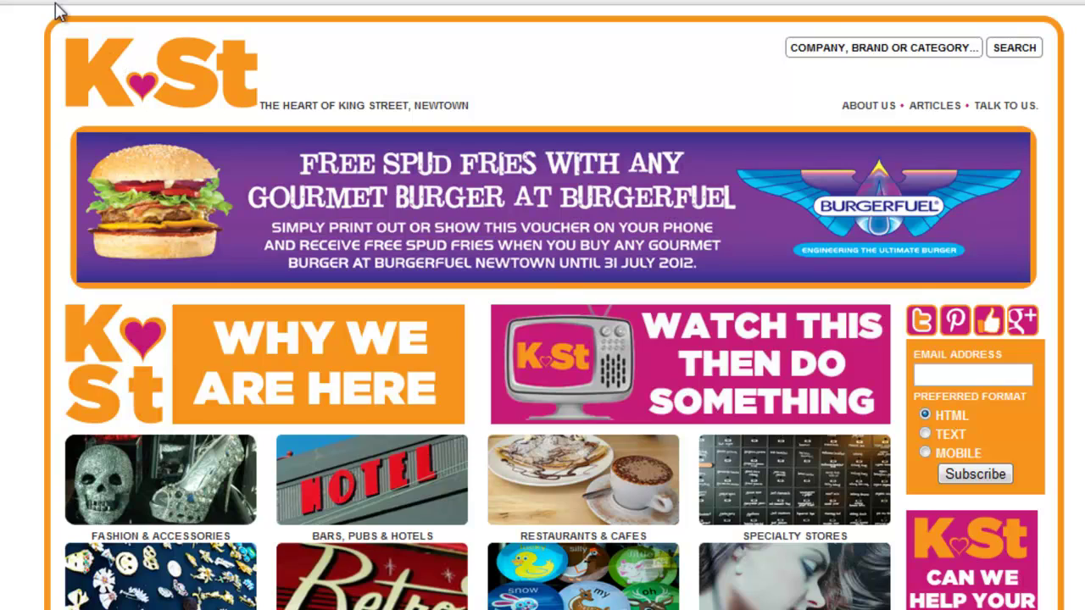
left_click(849, 49)
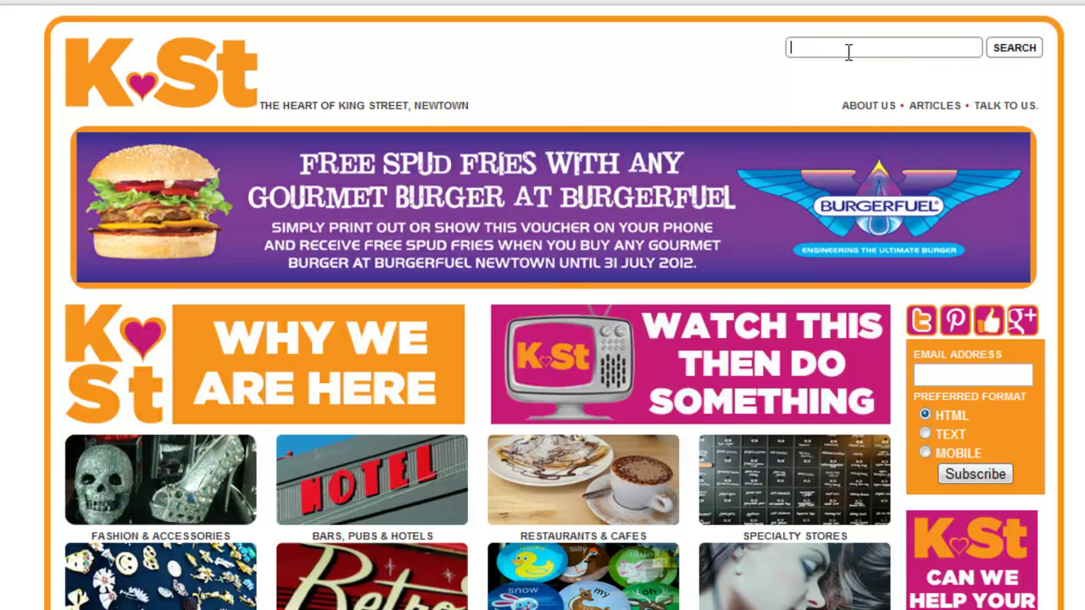
type("martini")
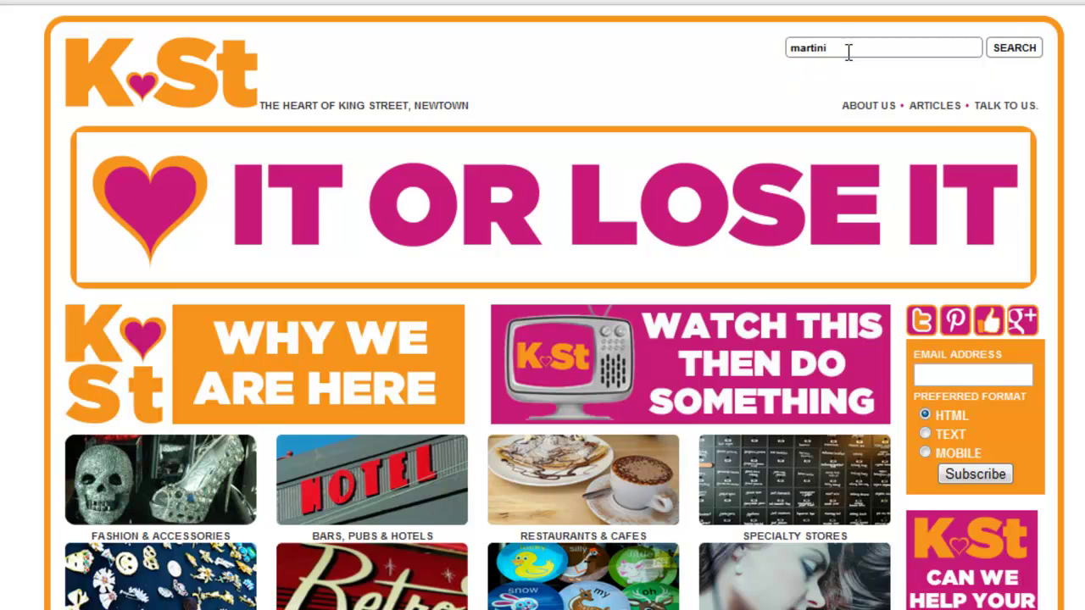
key("Return")
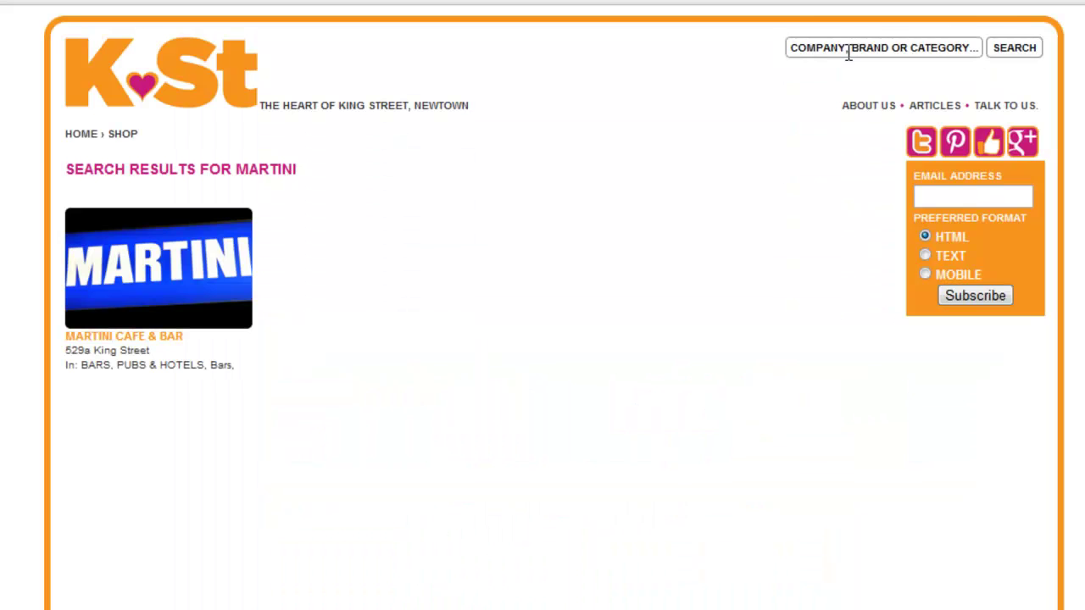
left_click(181, 258)
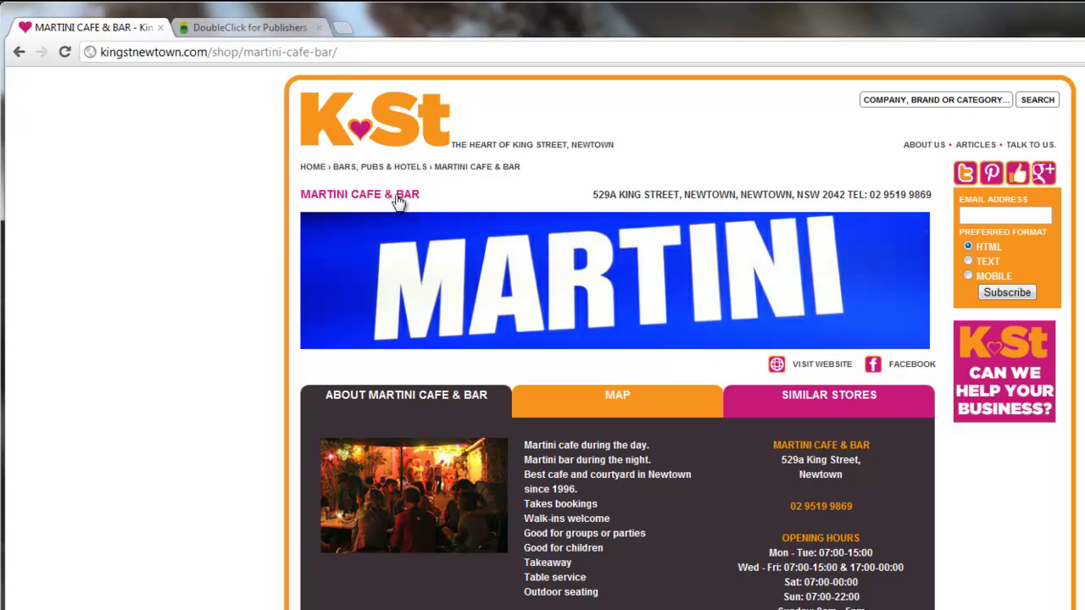
left_click(341, 52)
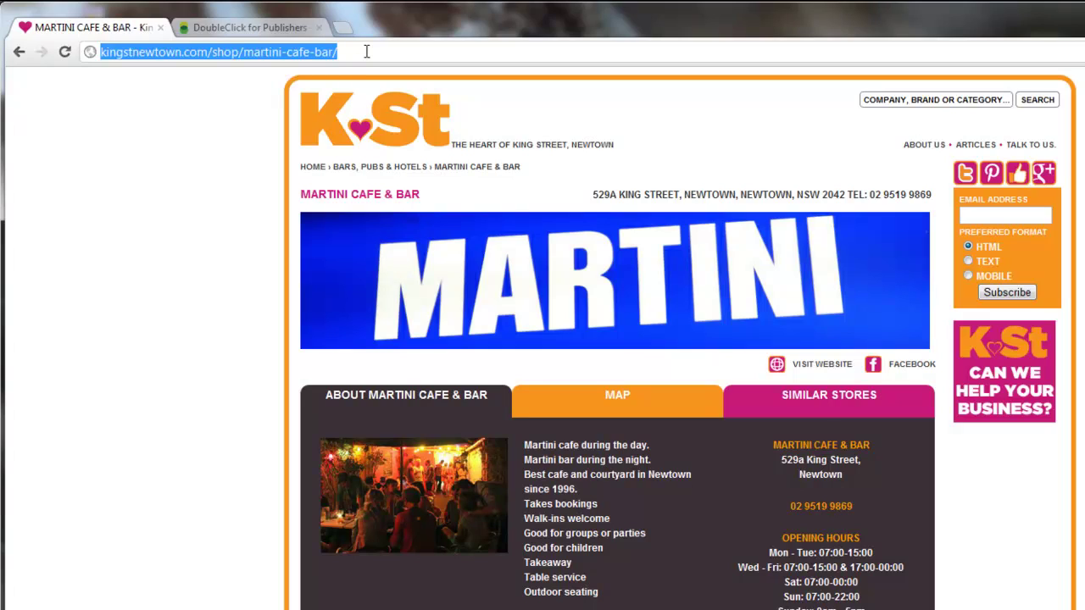
- Review the DoubleClick Orders list showing KingSt Standard delivering and Free Trial Ads - Sidebar ready
left_click(231, 28)
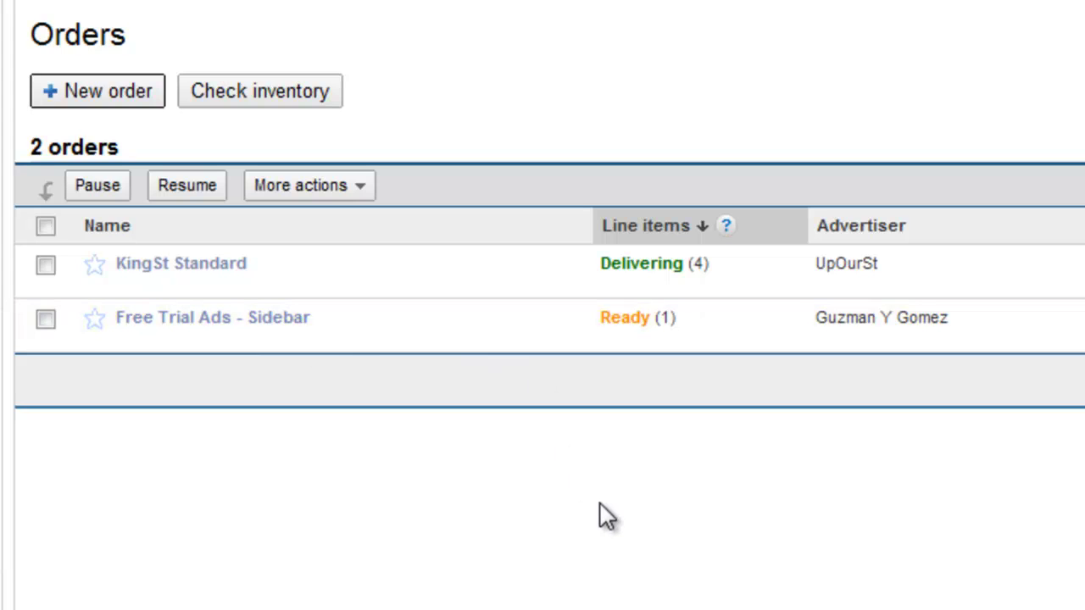
left_click_drag(805, 315, 989, 314)
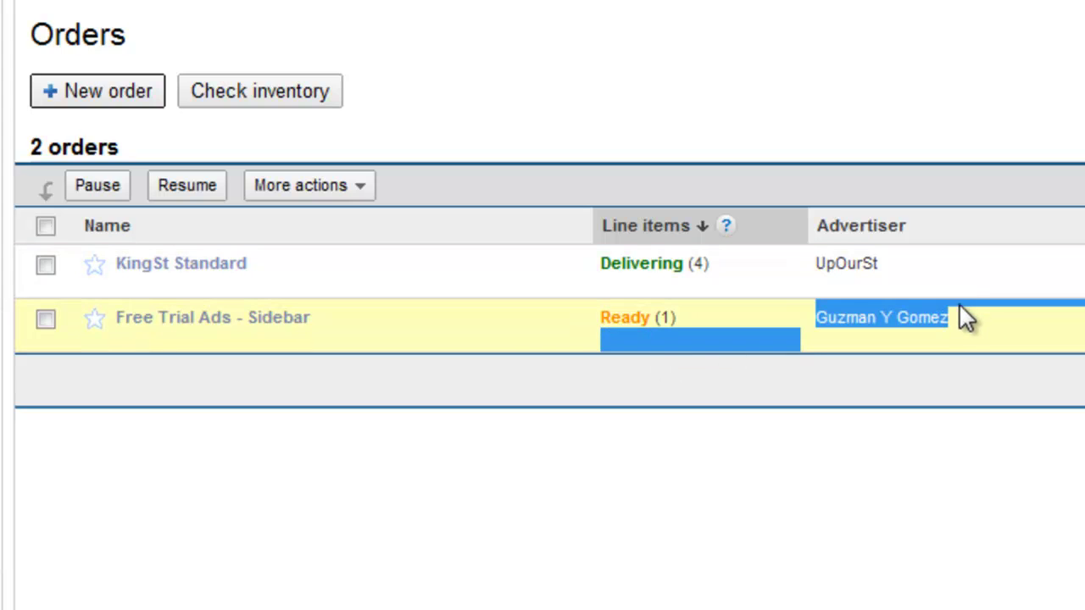
left_click(953, 316)
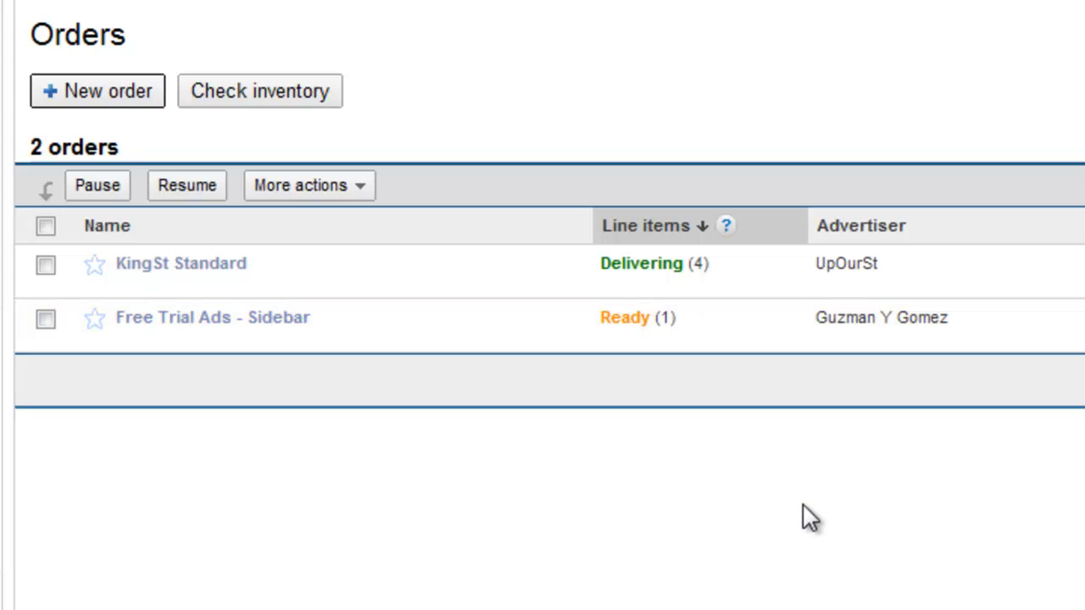
- Create a new order named 'Free trial sidebar' and enter 'Martini' as its company
left_click(119, 94)
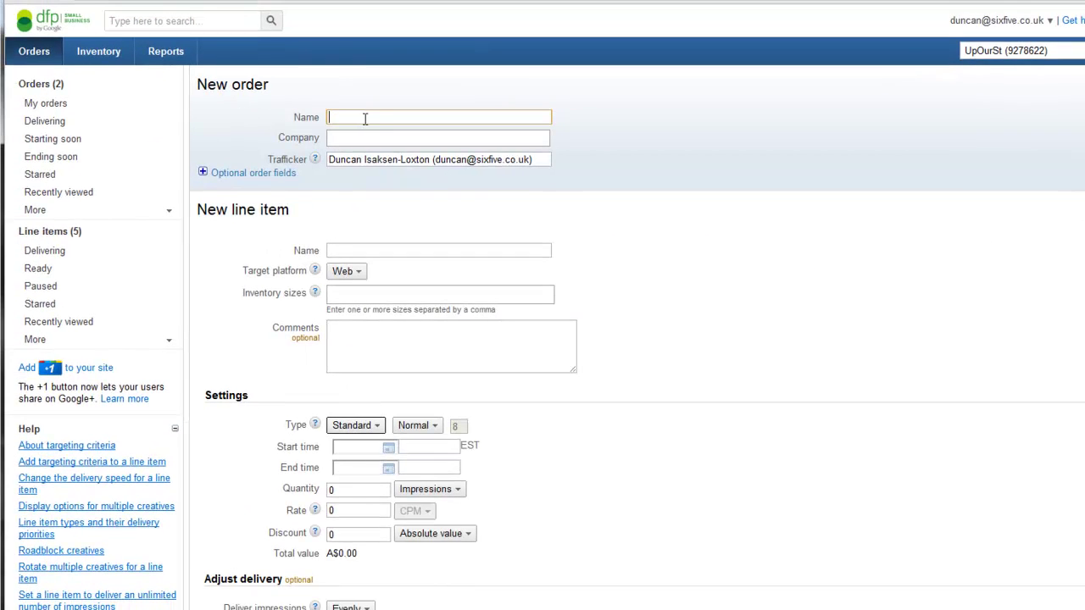
type("Free trial sidebar")
key("Tab")
type("Martin")
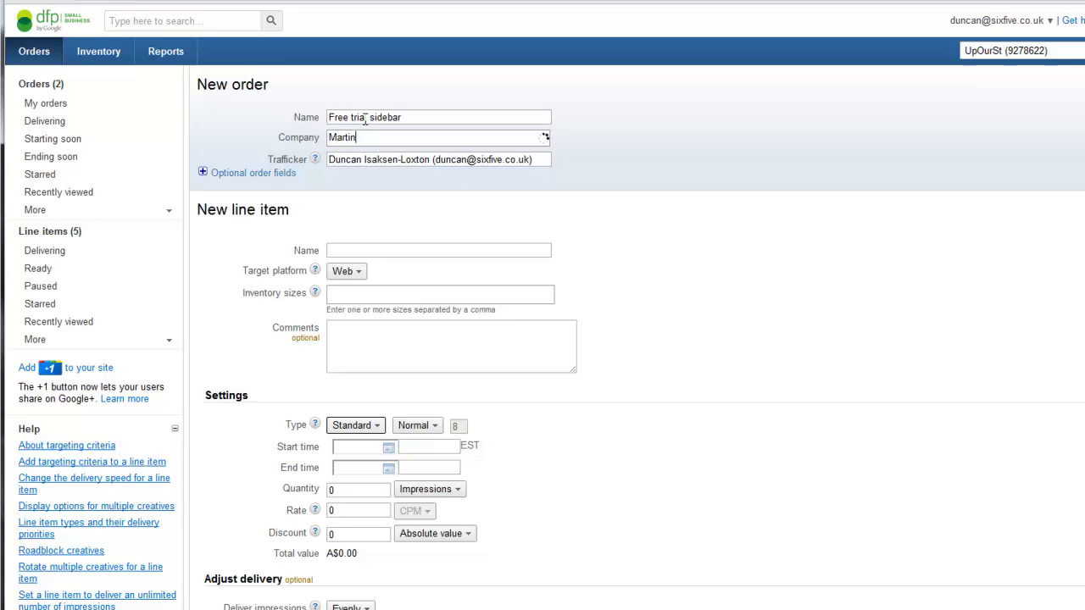
type("i")
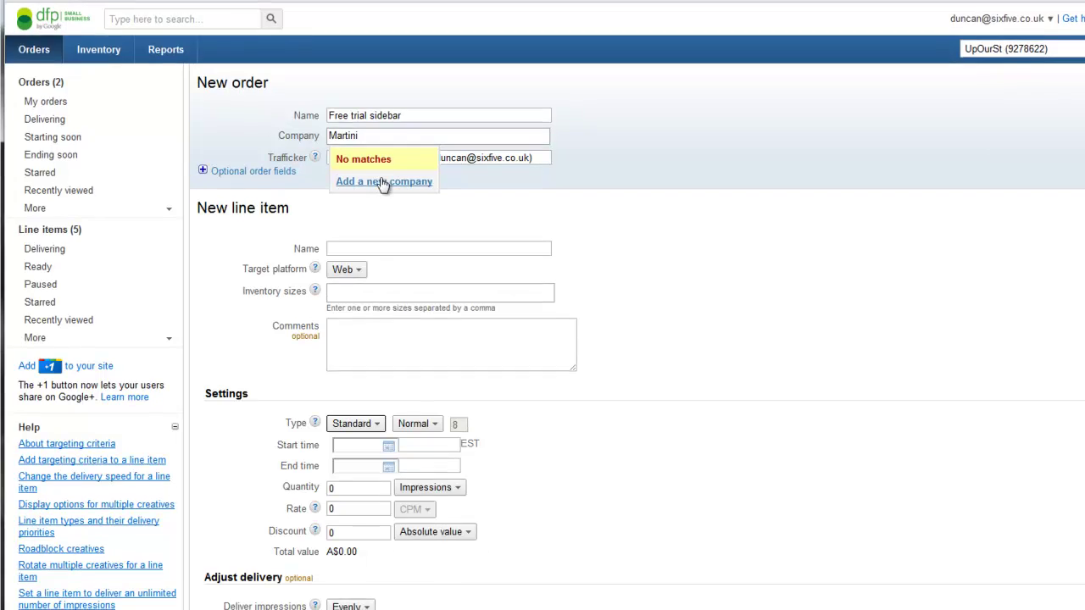
- Save Martini as a new Advertiser-type company so it becomes the order's company
left_click(383, 183)
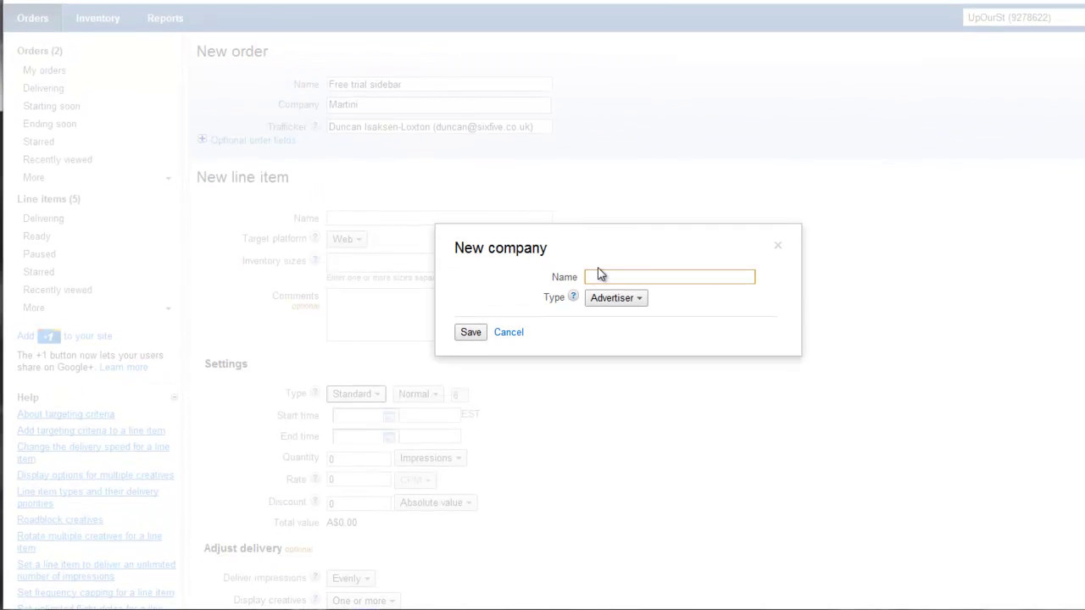
type("Martini")
left_click(604, 300)
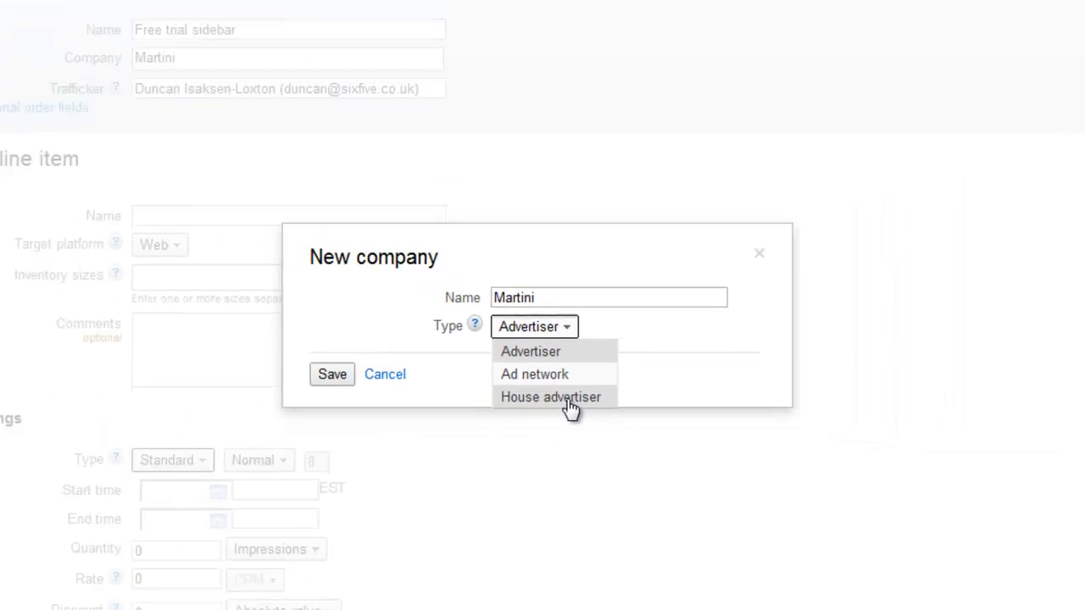
left_click(646, 344)
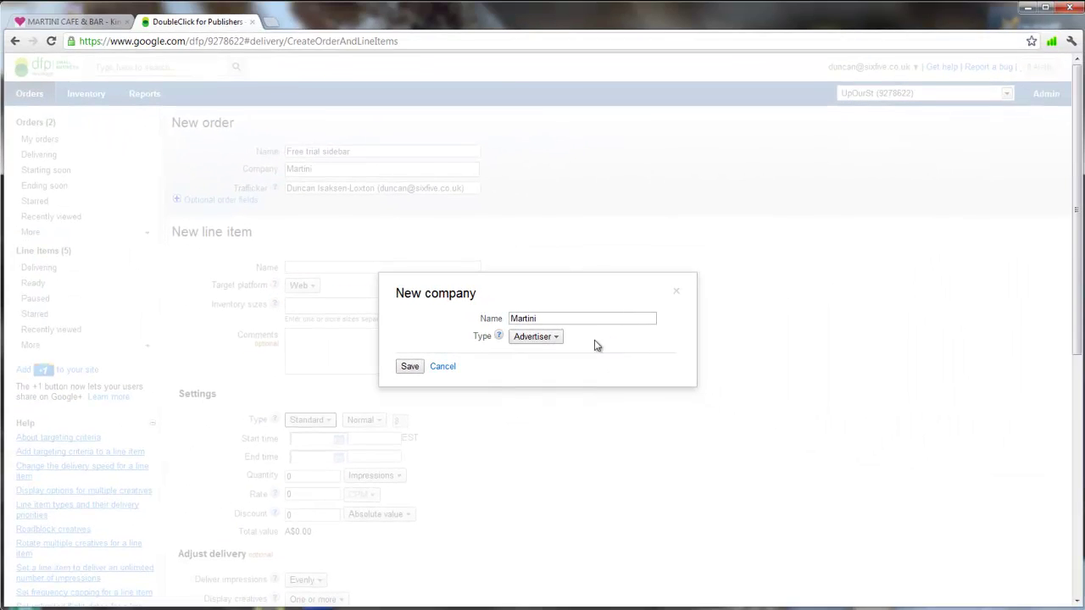
left_click(407, 370)
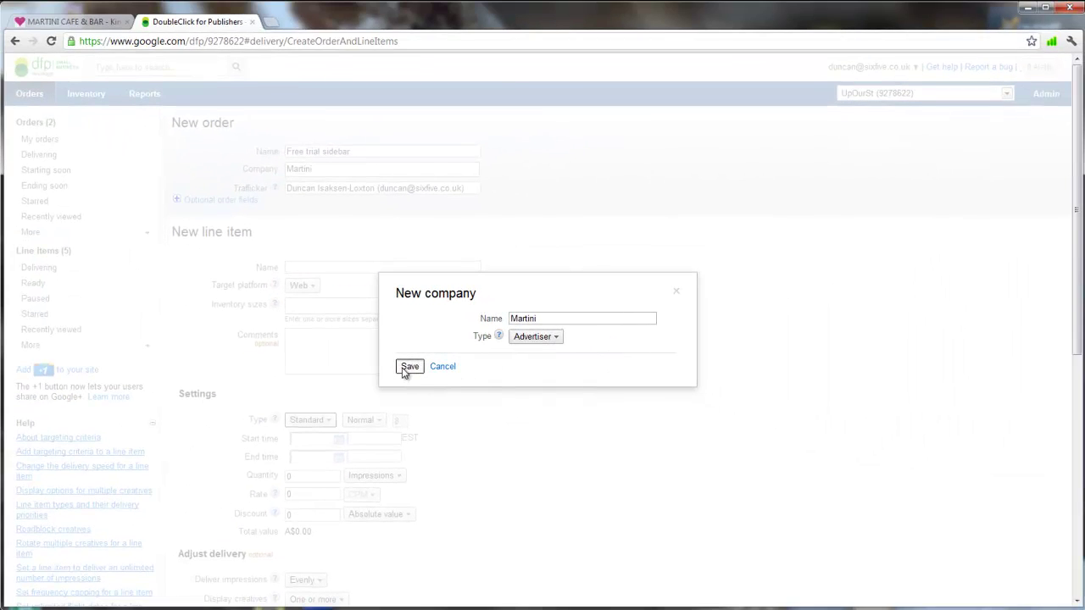
left_click(313, 266)
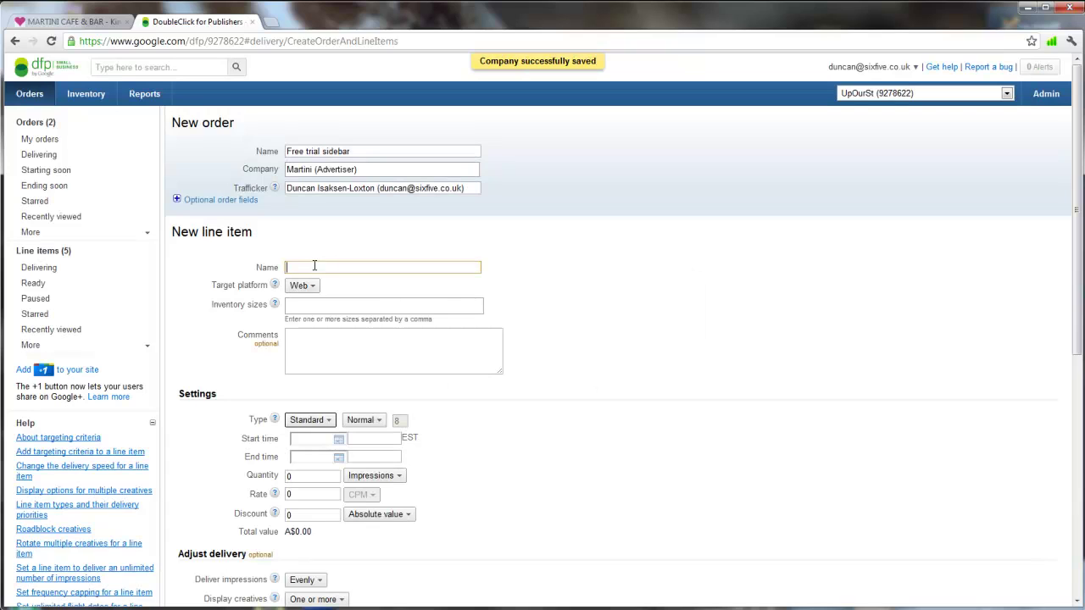
- Name the line item 'Sidebar CTA' and leave 125x125 (Button) as its only inventory size
type("Sidebar")
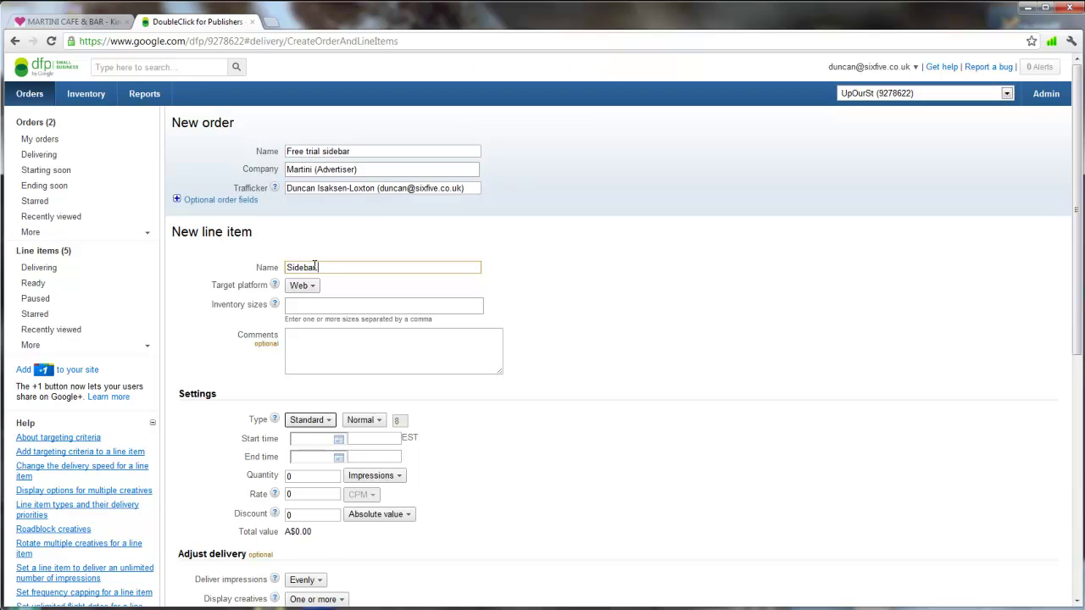
type(" CTA")
left_click(322, 309)
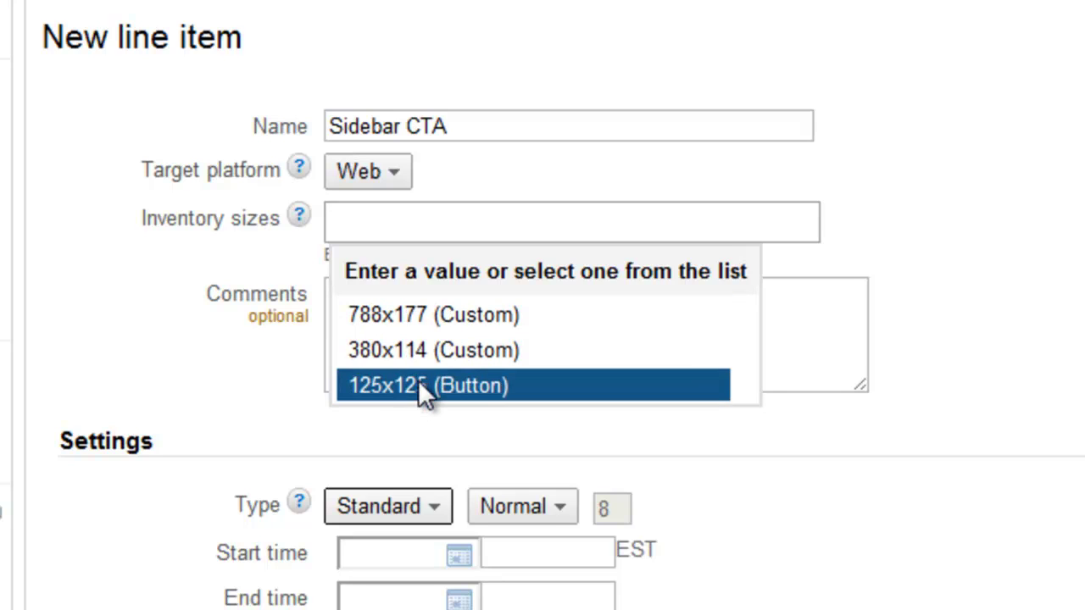
left_click(418, 385)
left_click(497, 218)
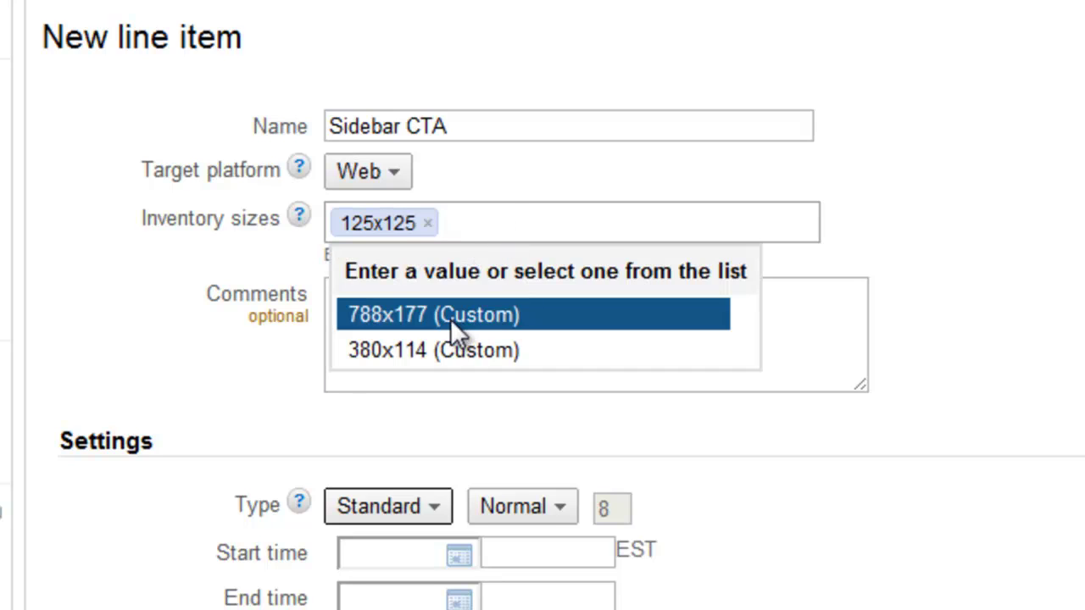
left_click(492, 329)
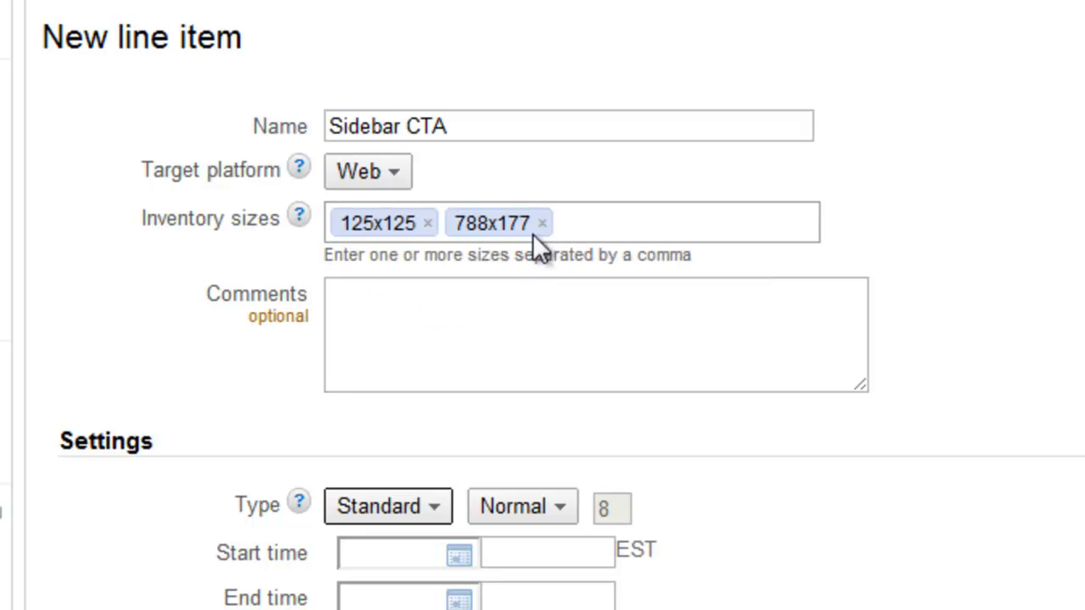
left_click(544, 222)
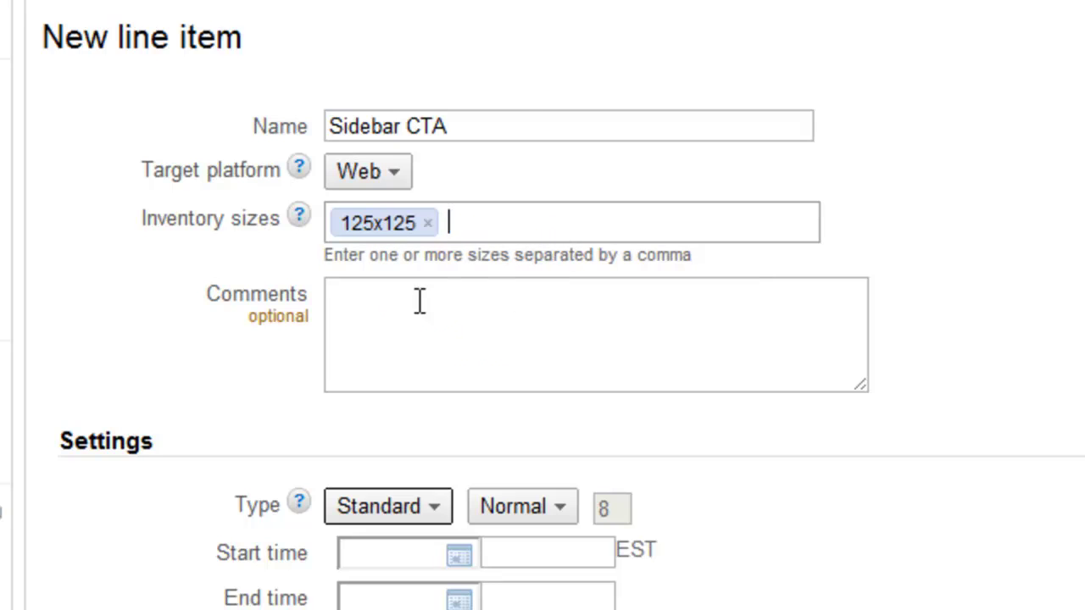
- Keep the line item Standard, starting Immediately and ending July 31, 2012 at 11:59 PM
scroll(1012, 356, "down", 6)
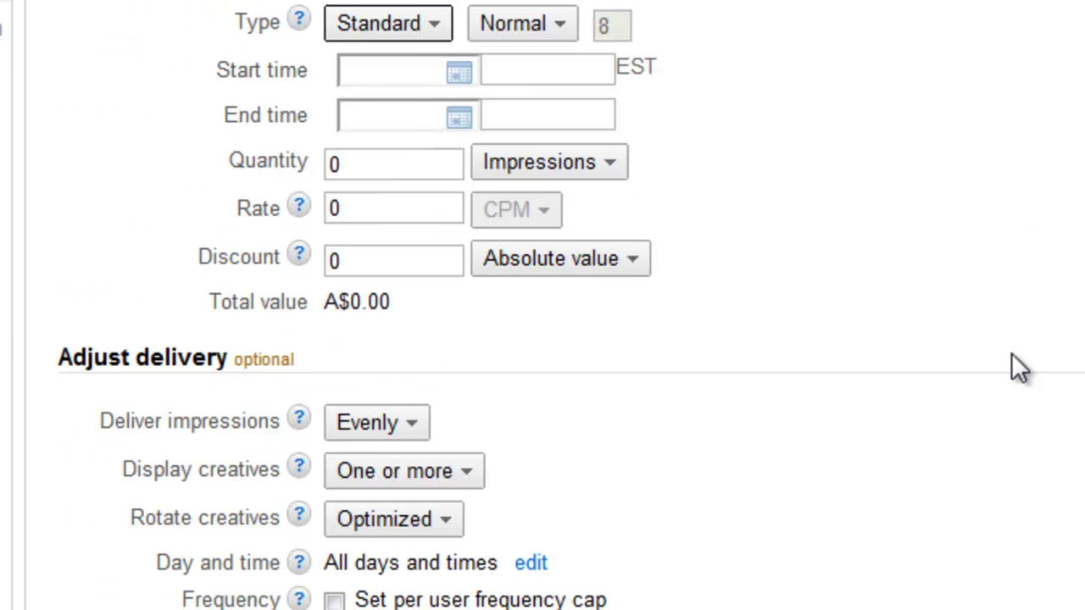
left_click(382, 34)
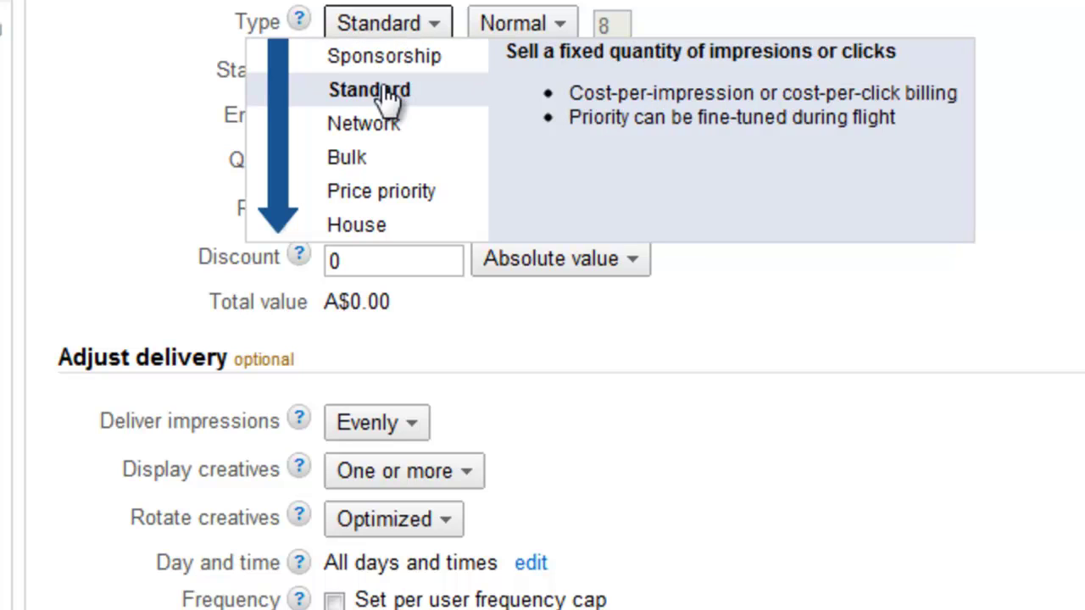
left_click(387, 95)
left_click(412, 67)
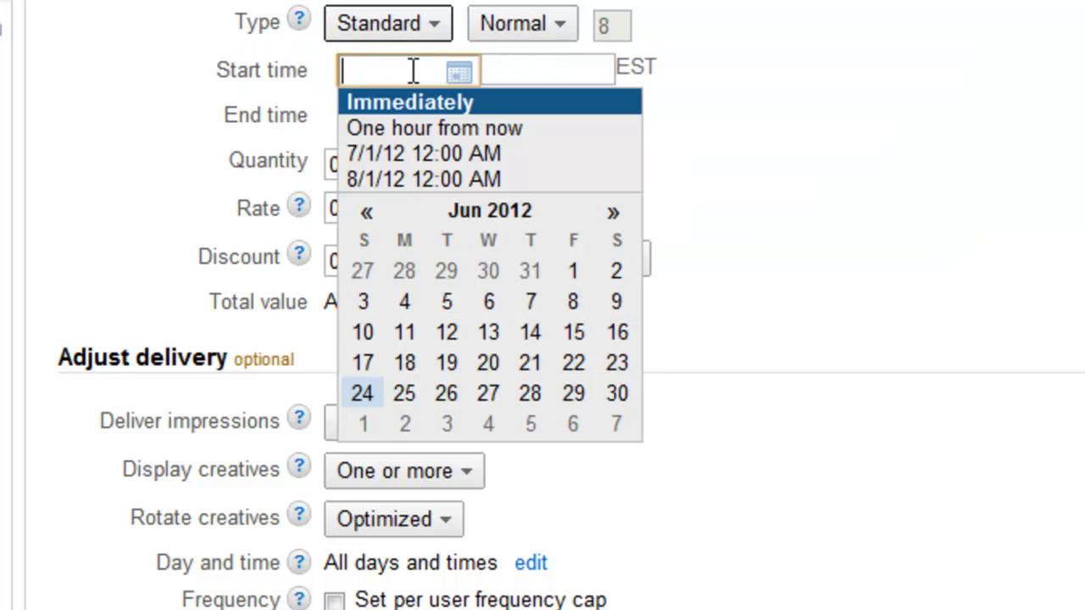
left_click(407, 111)
left_click(407, 118)
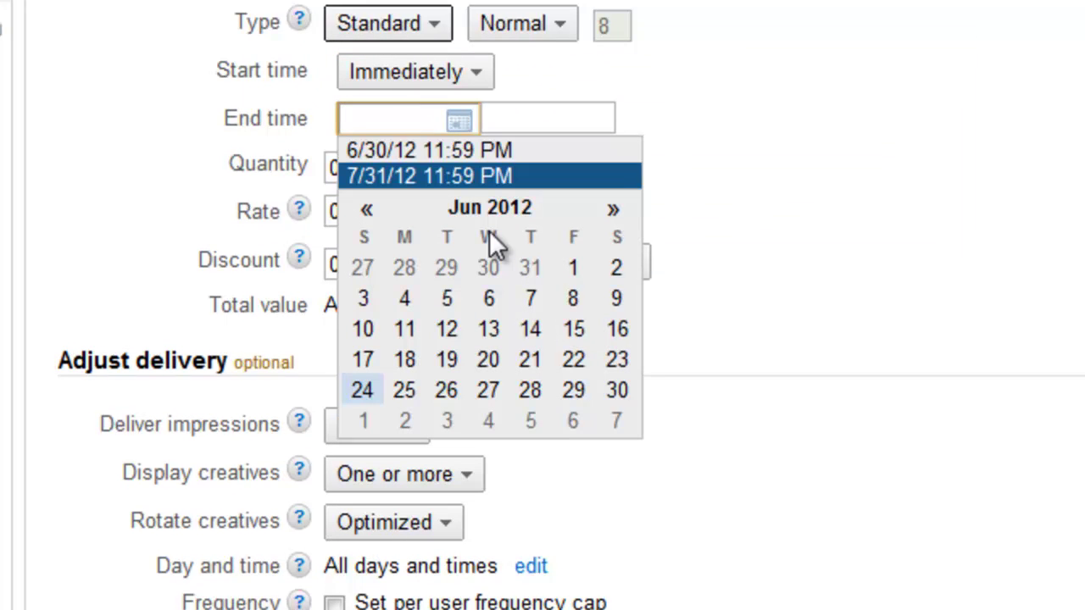
left_click(613, 212)
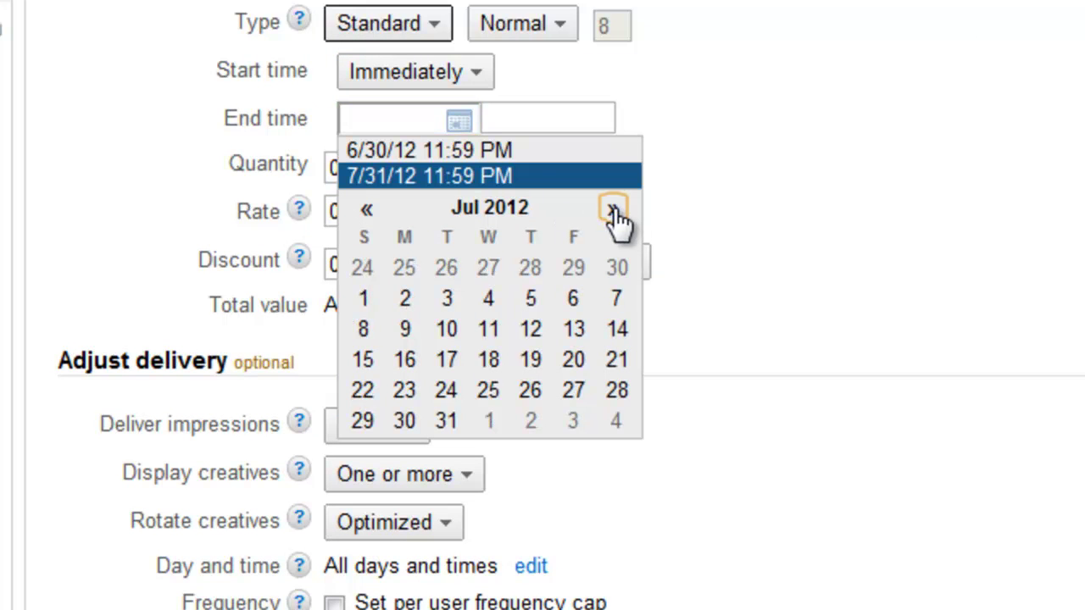
left_click(447, 418)
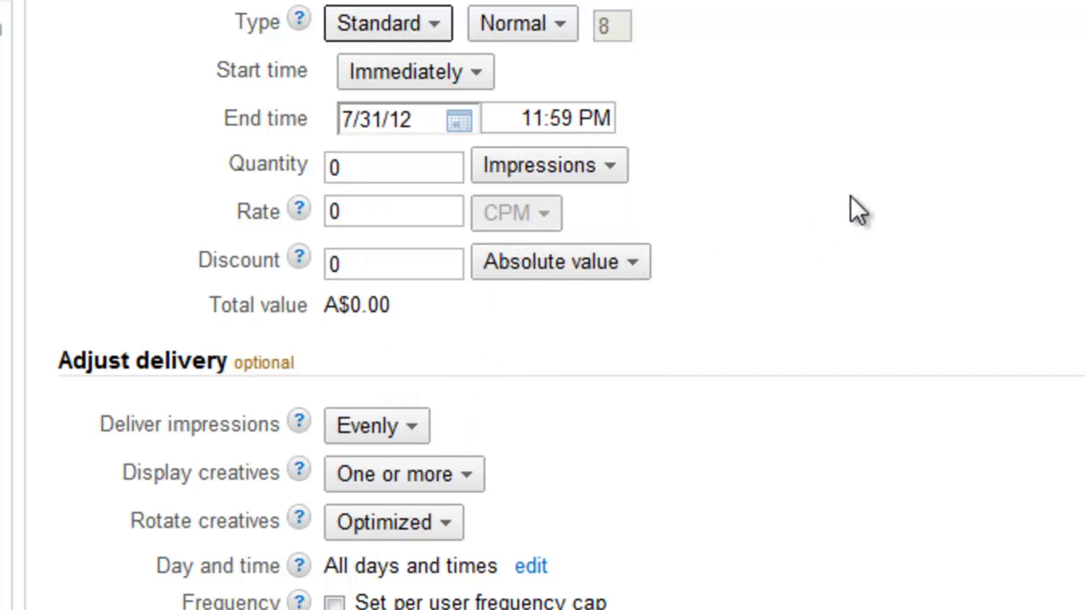
- Set the line item quantity to 10,000 Clicks
left_click(509, 174)
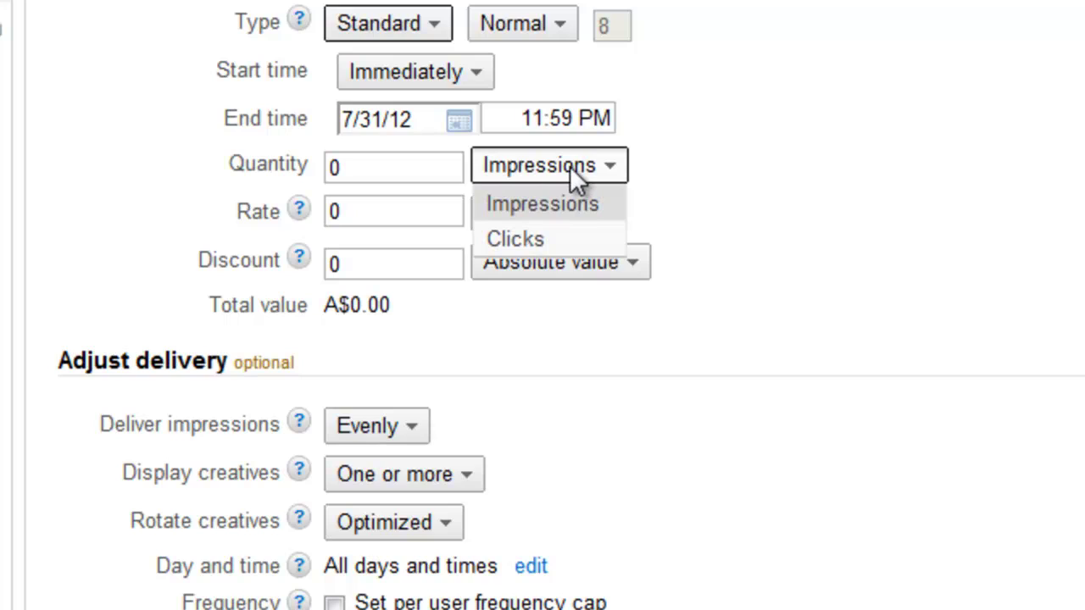
left_click(538, 237)
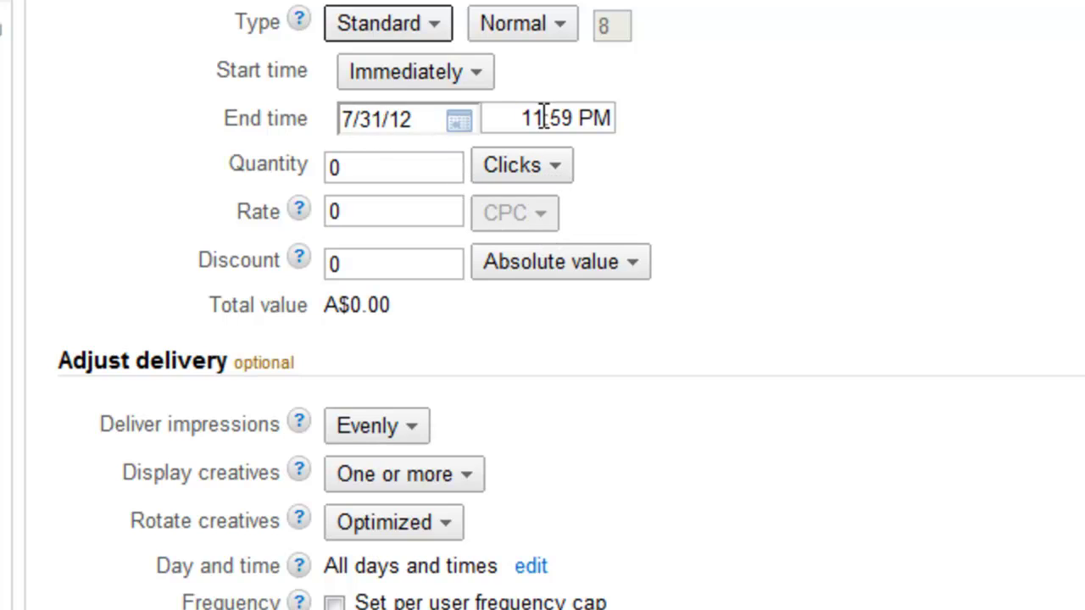
double_click(370, 170)
type("1")
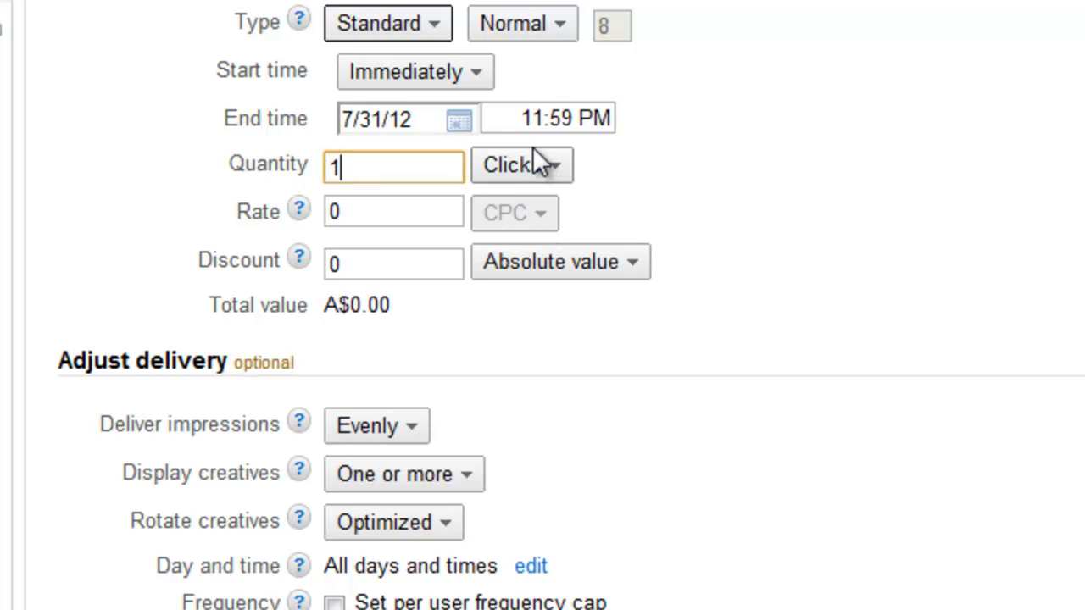
type("0,000")
left_click(874, 151)
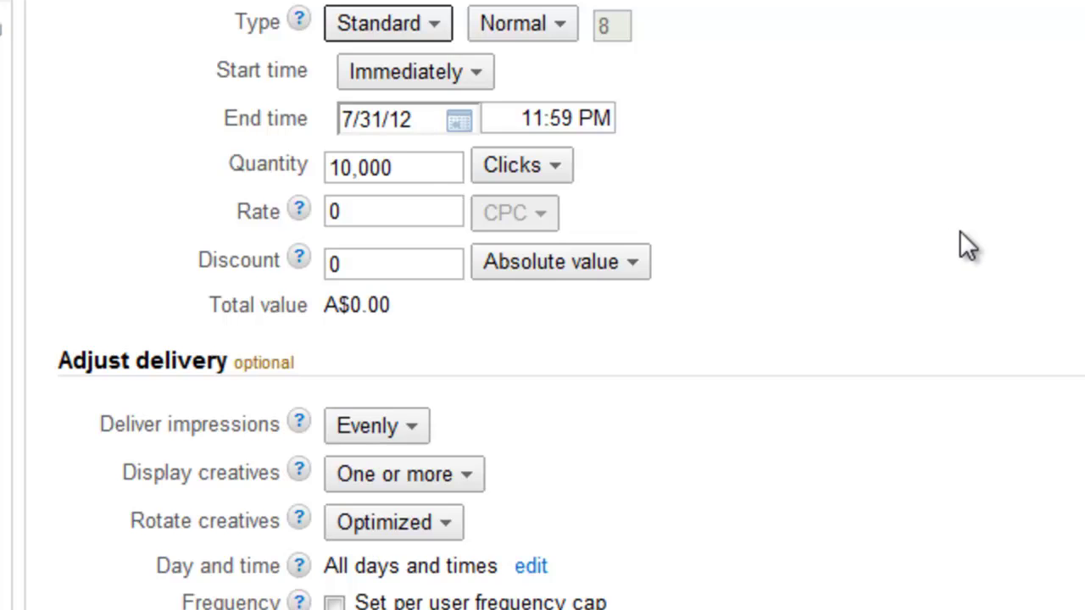
- Set the CPC rate to .05
scroll(966, 245, "down", 3)
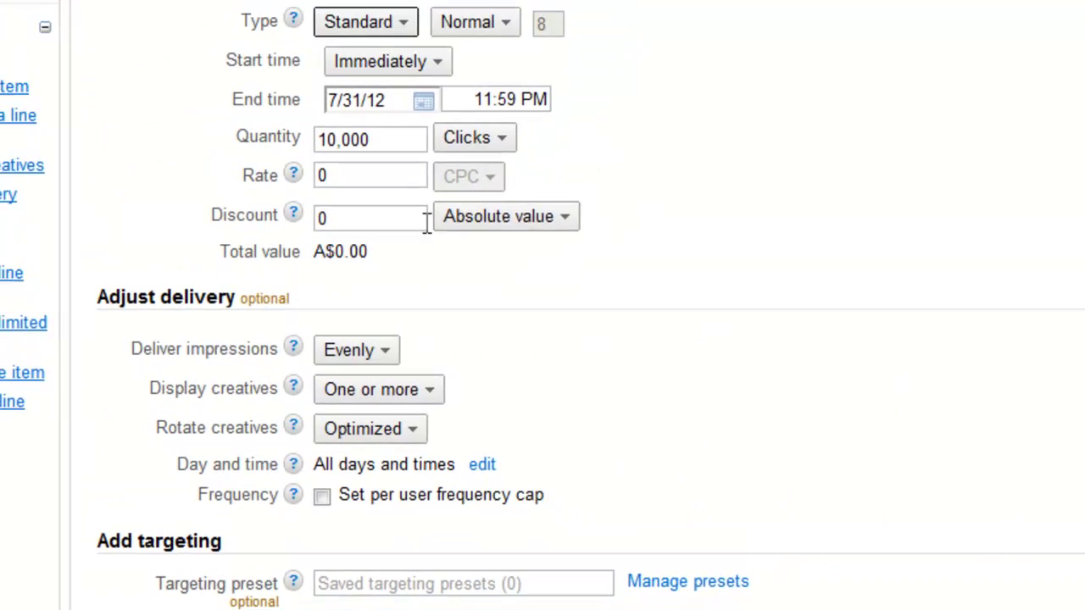
left_click(339, 223)
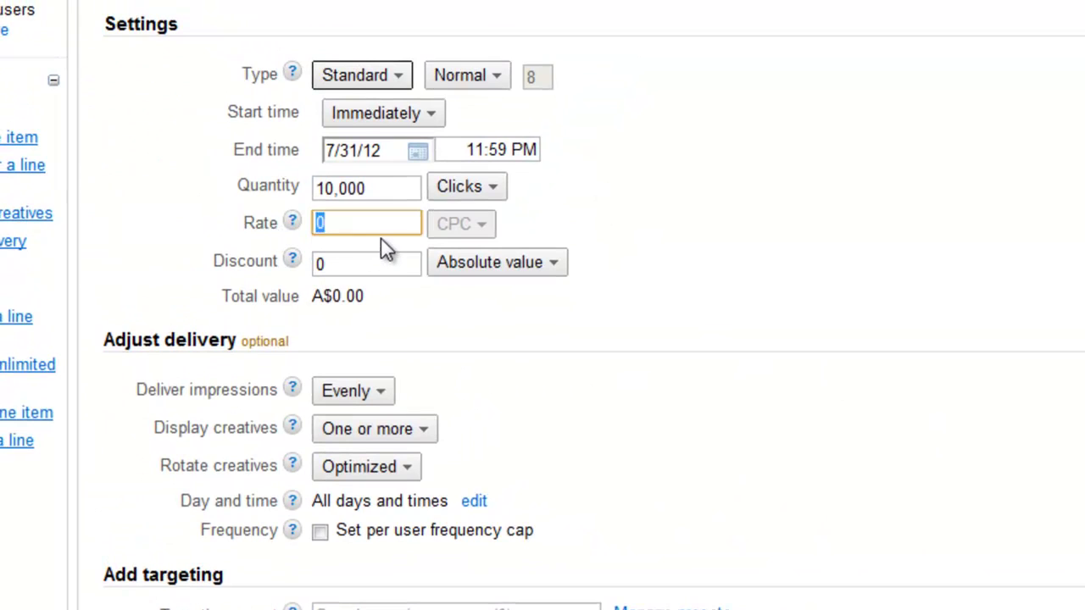
type("50")
left_click(566, 232)
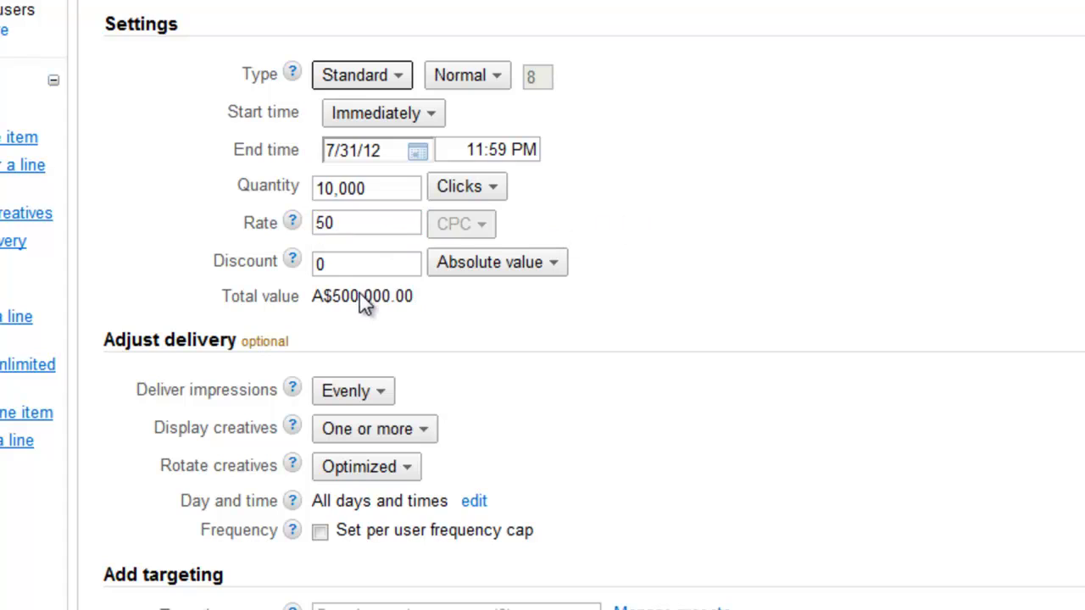
left_click(339, 223)
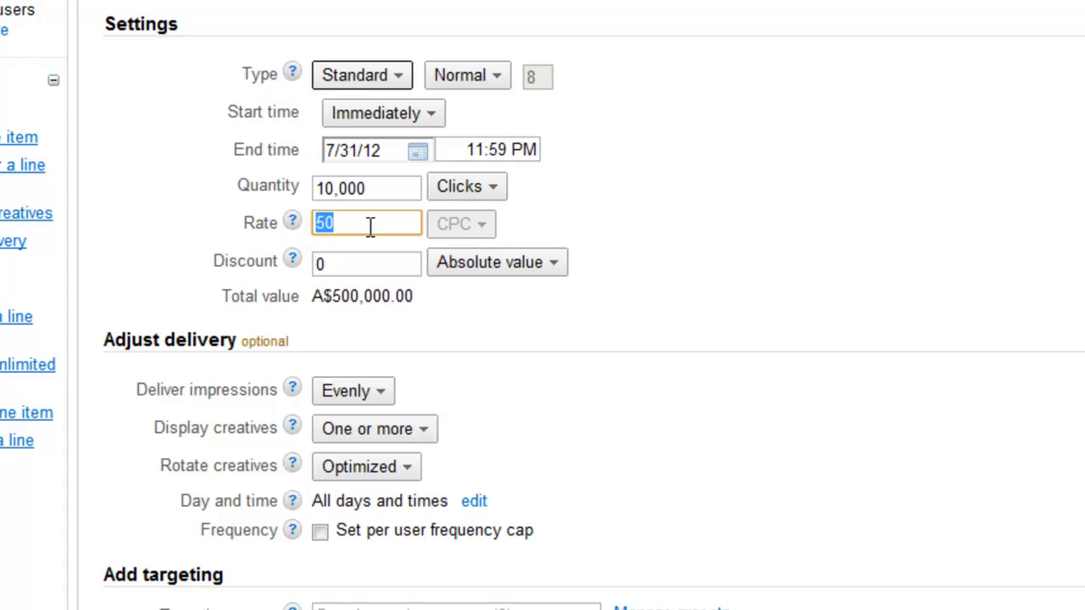
key("BackSpace")
type(".05")
left_click(365, 261)
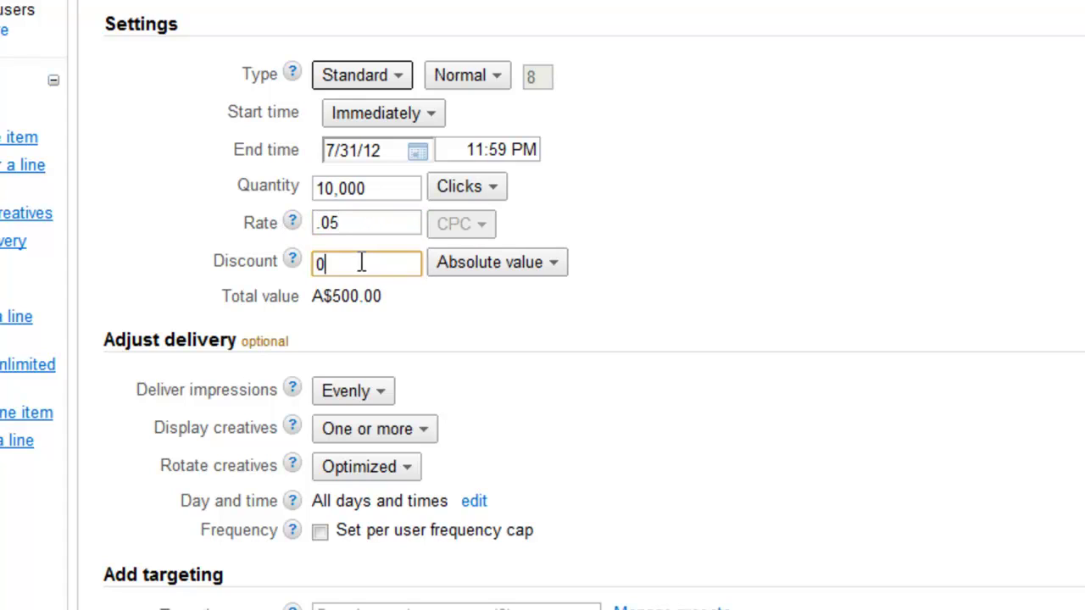
- Apply a 500 absolute discount, bringing the total value to A$0.00
left_click_drag(331, 296, 386, 296)
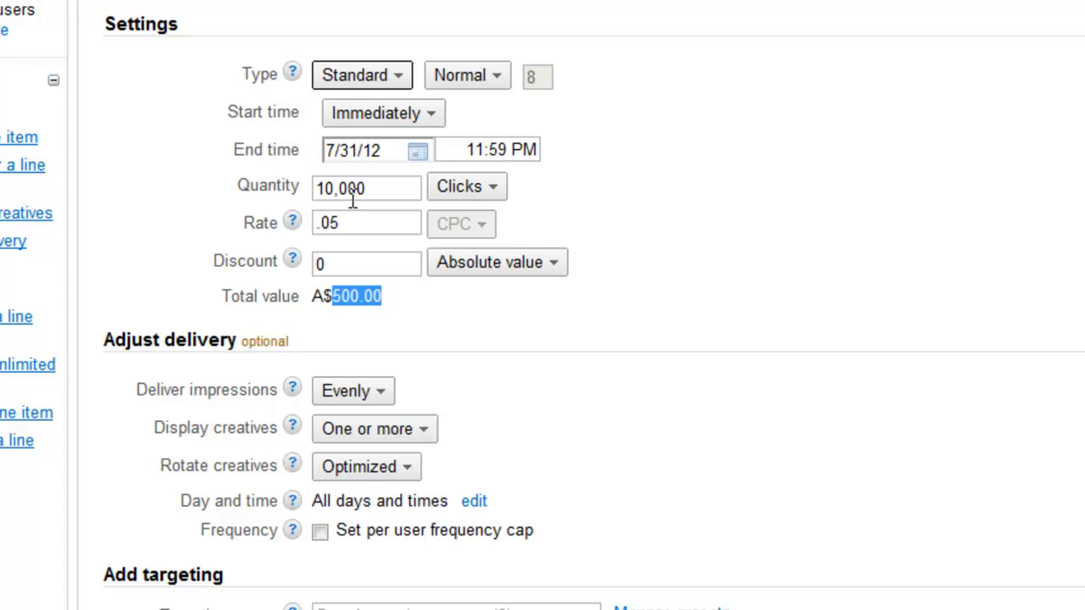
left_click(346, 262)
type("500")
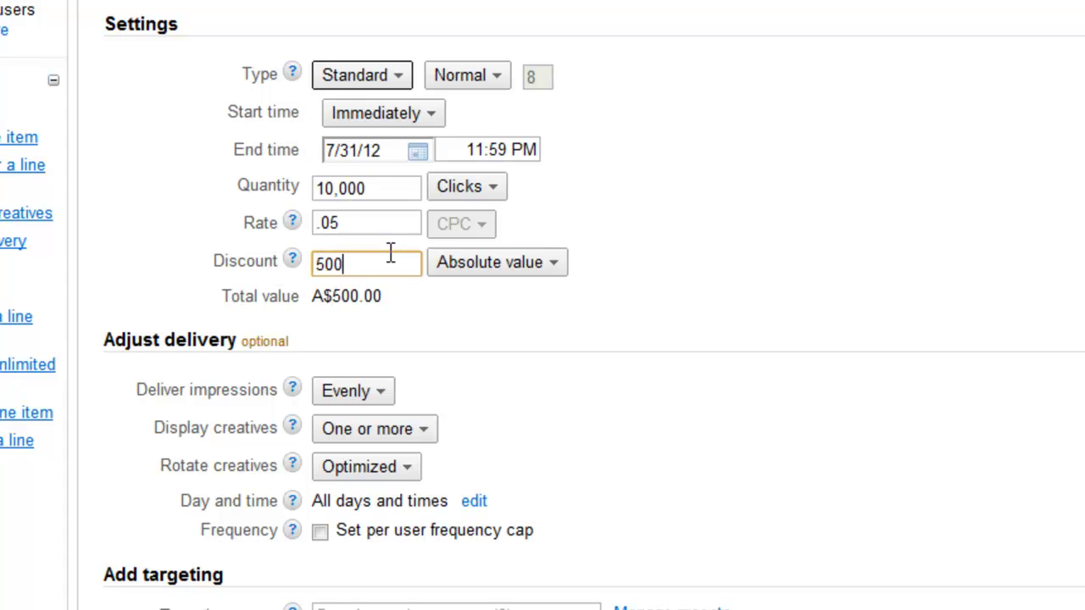
left_click(489, 317)
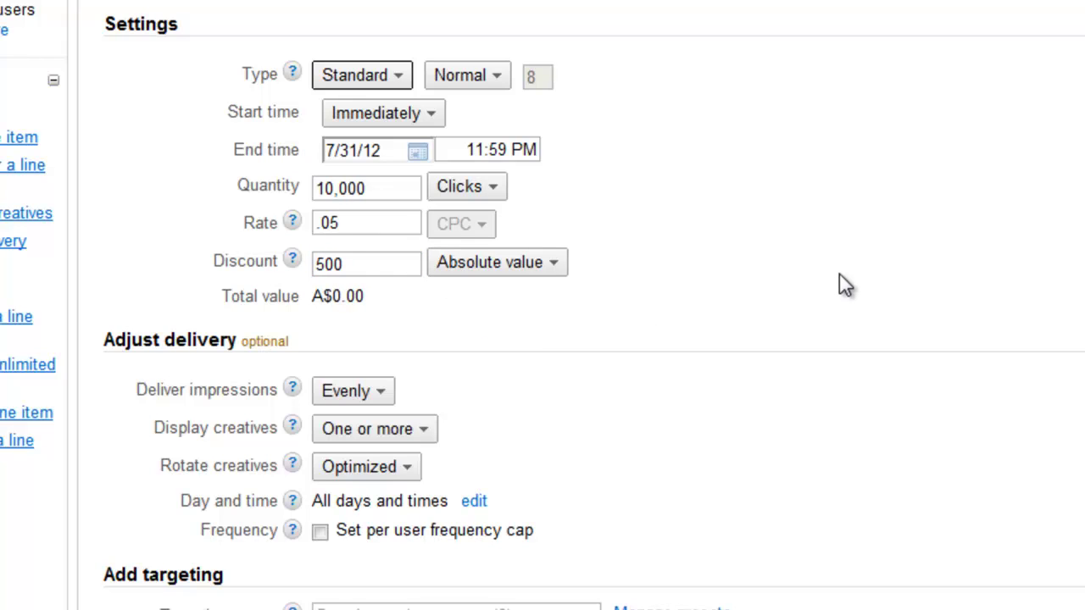
scroll(839, 275, "down", 3)
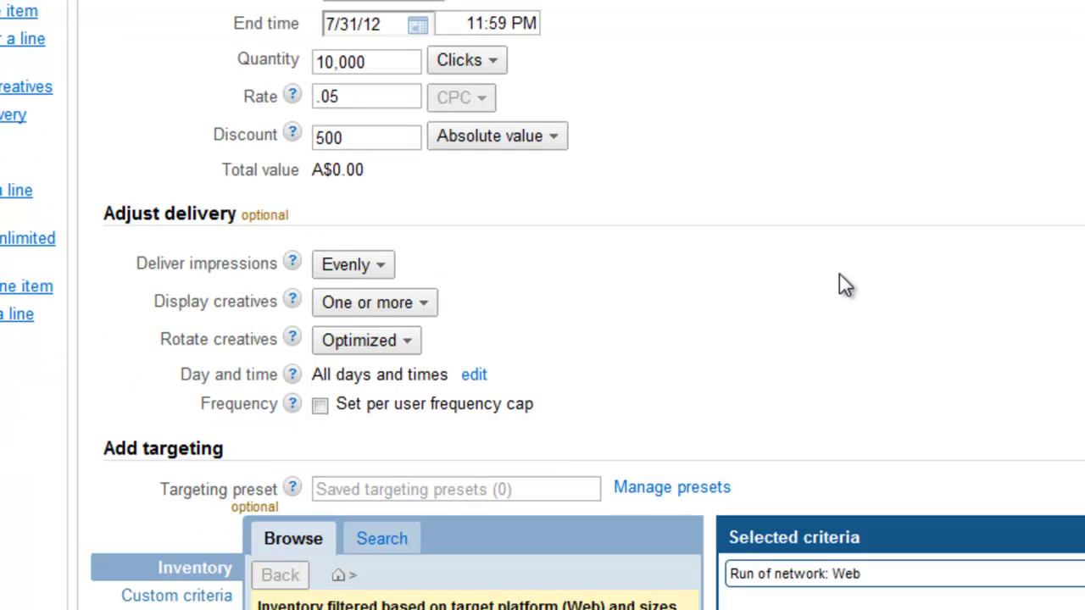
left_click(348, 265)
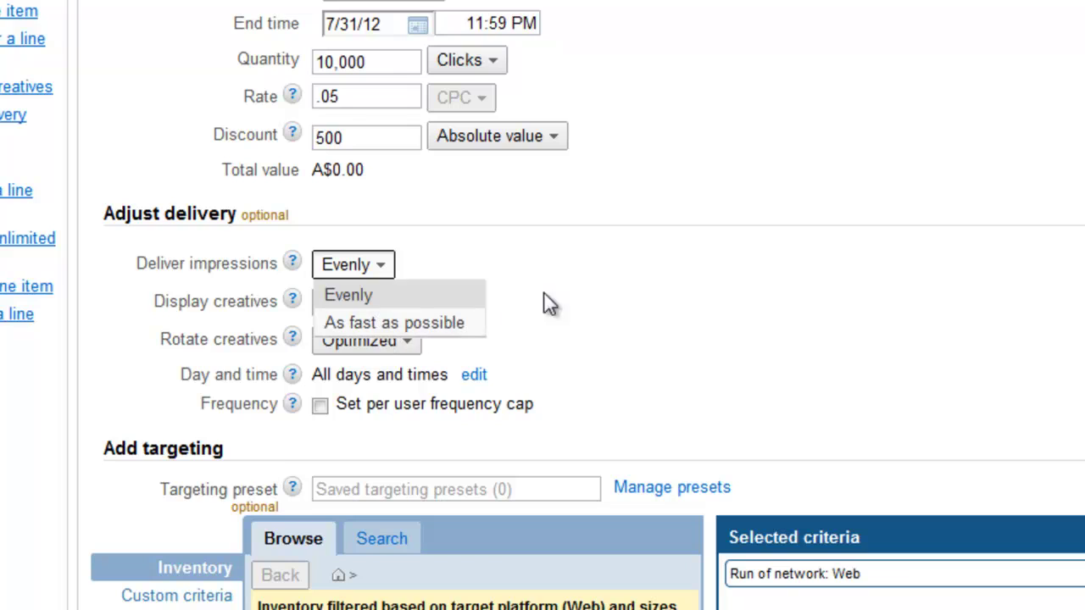
left_click(568, 260)
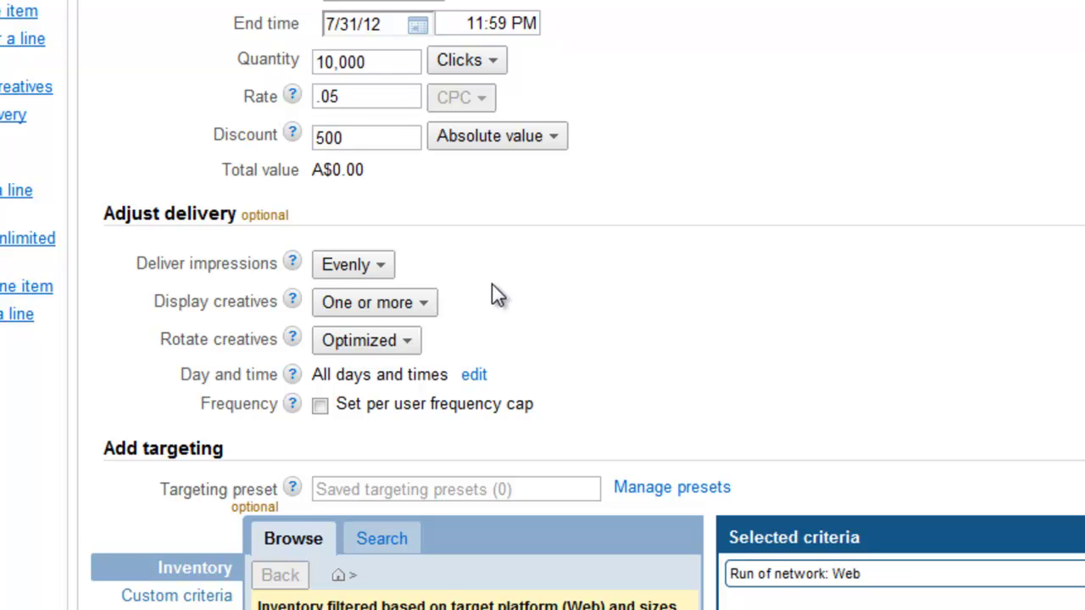
left_click(296, 264)
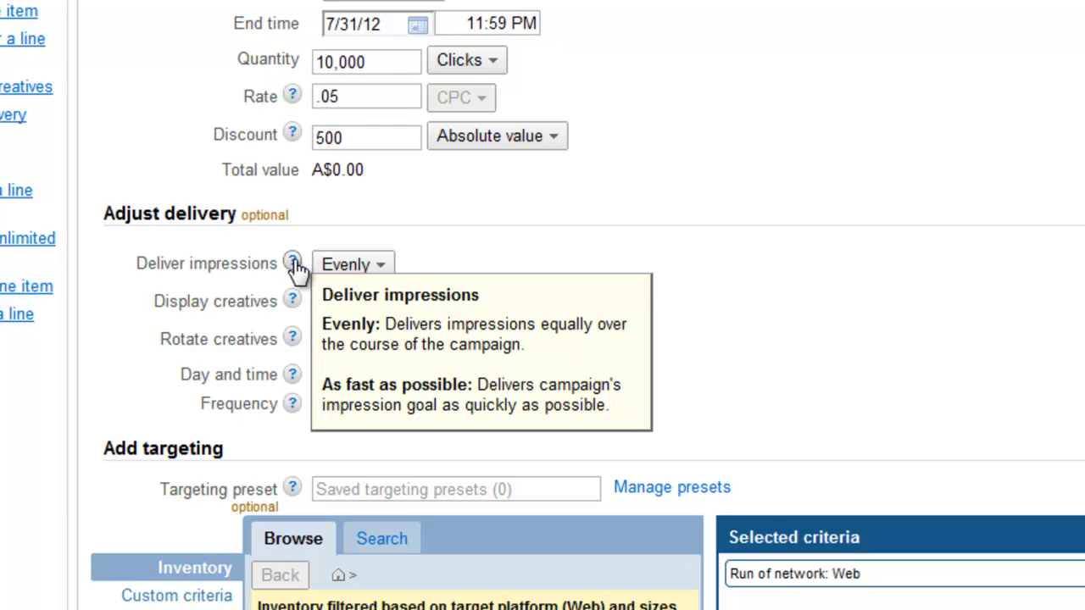
left_click(509, 251)
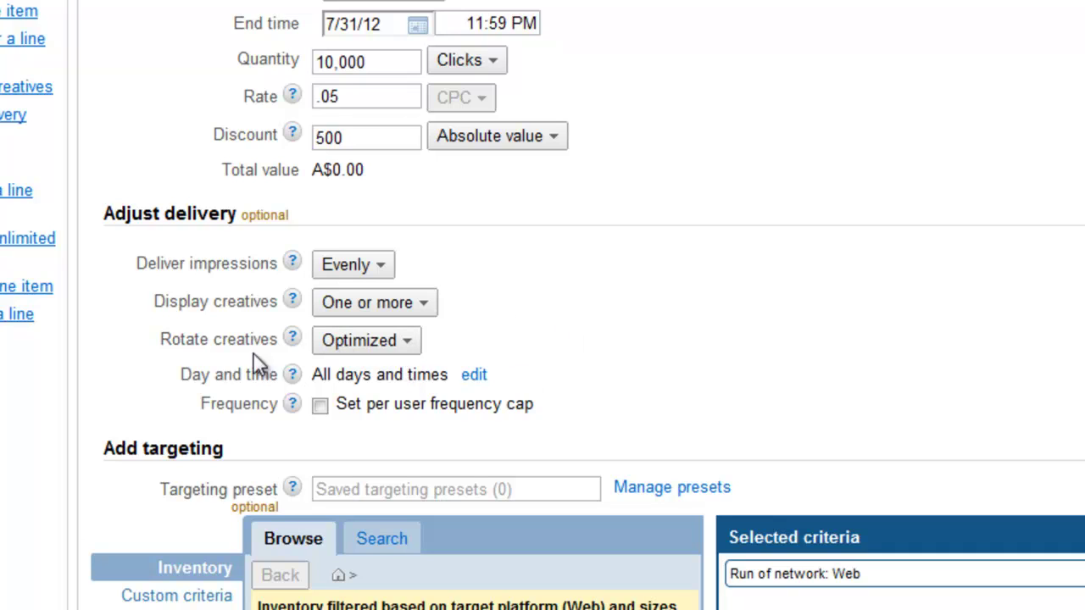
- Include the Kst_sidebar_3_125x125 ad unit as the line item's only inventory targeting
scroll(722, 390, "down", 3)
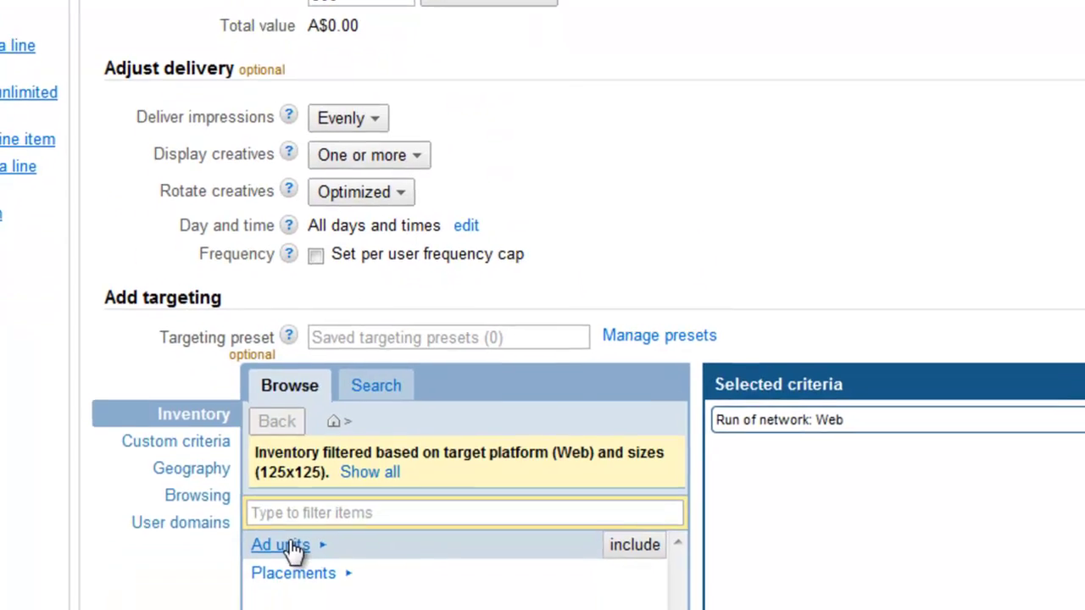
mouse_move(284, 575)
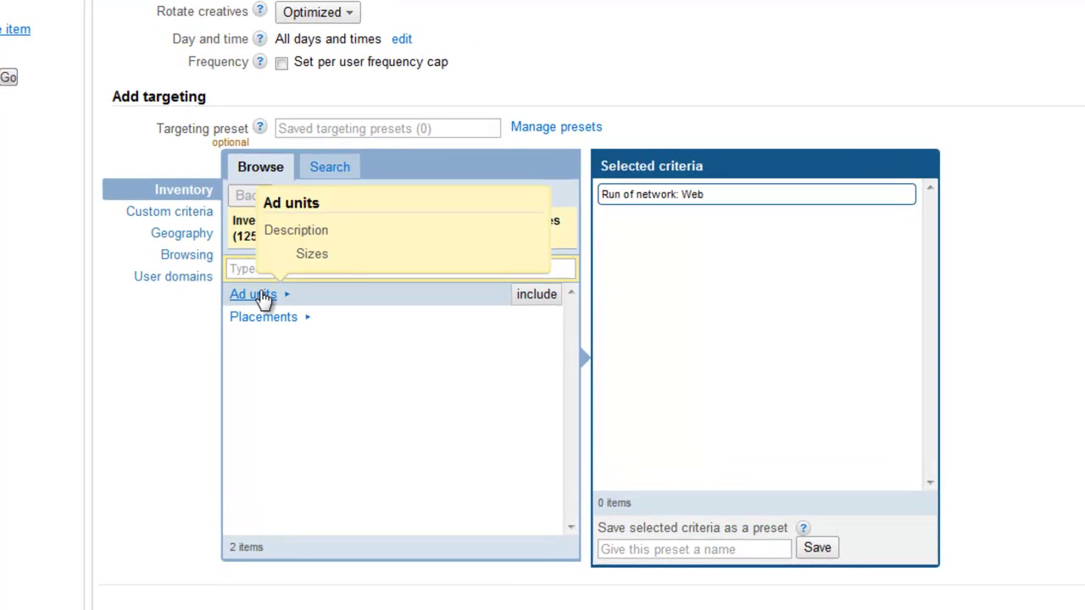
left_click(263, 294)
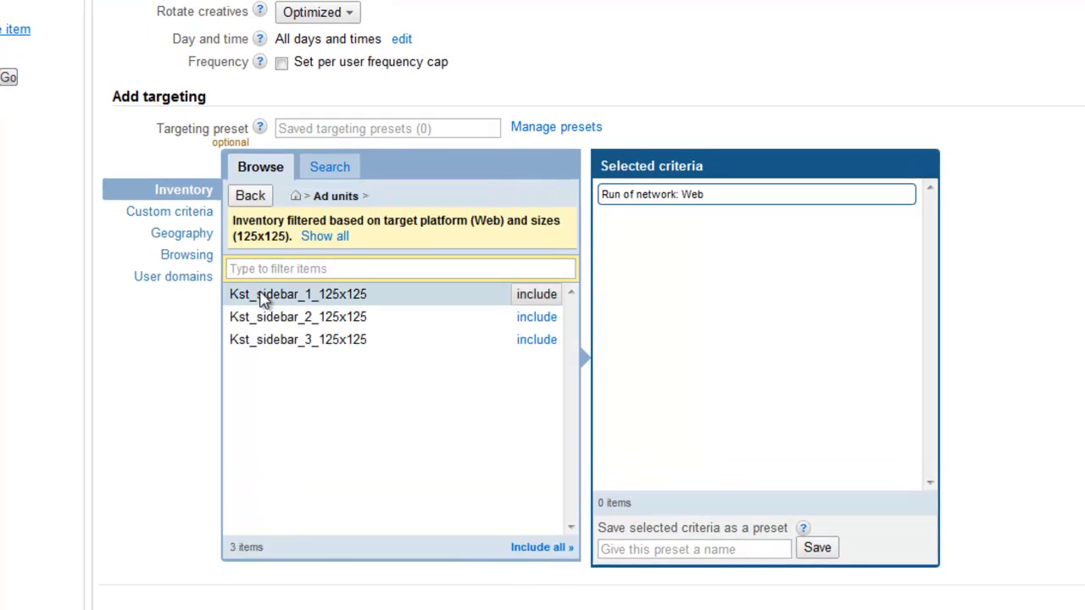
mouse_move(310, 346)
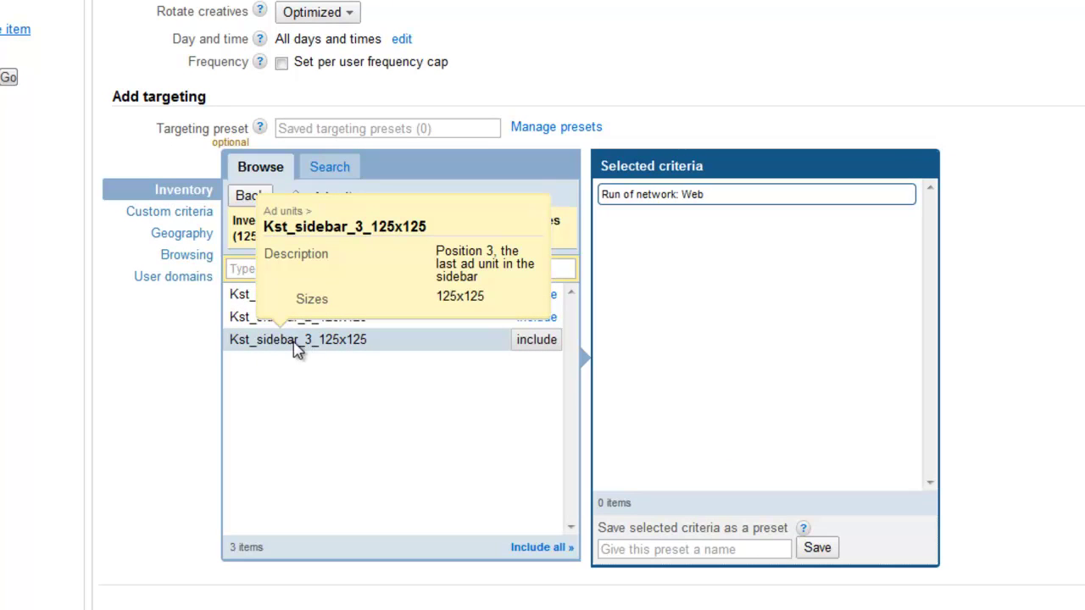
left_click(534, 342)
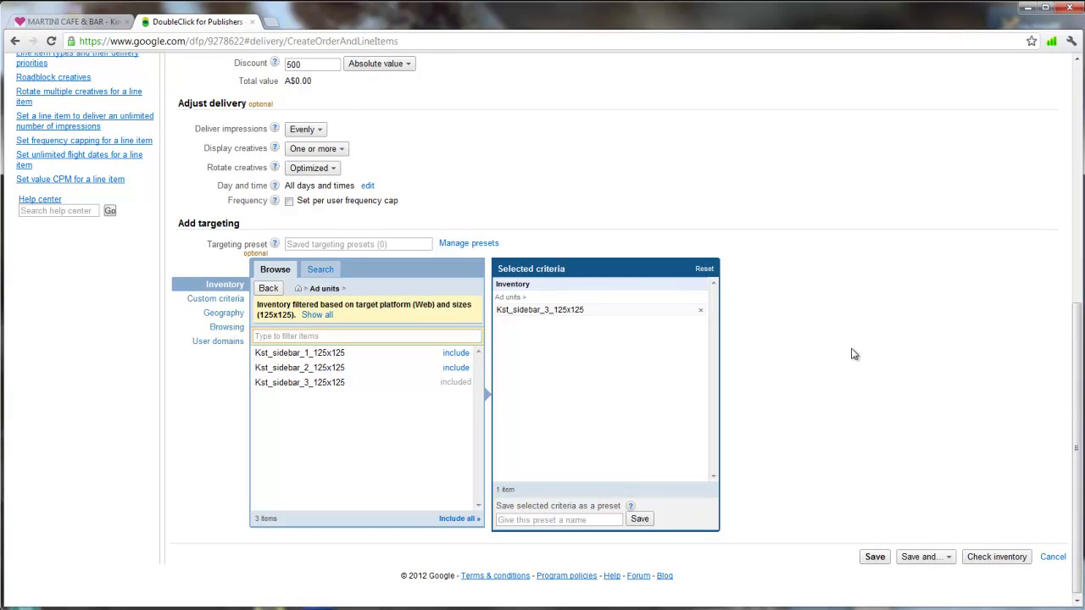
- Save the order and upload martinicafe.jpeg as a new 125x125 creative
left_click(920, 557)
left_click(929, 588)
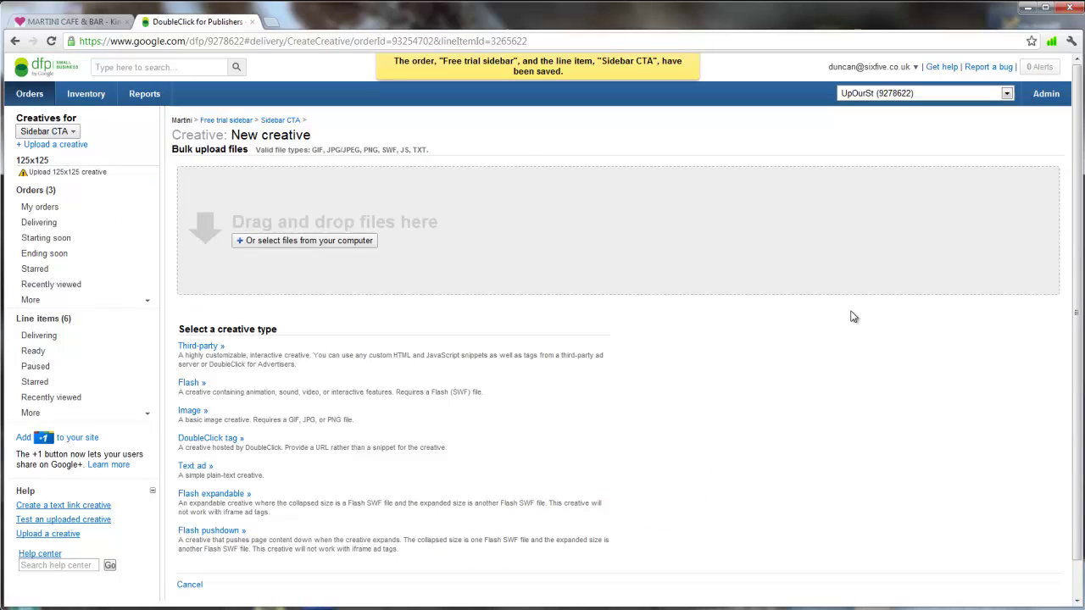
left_click_drag(299, 609, 509, 609)
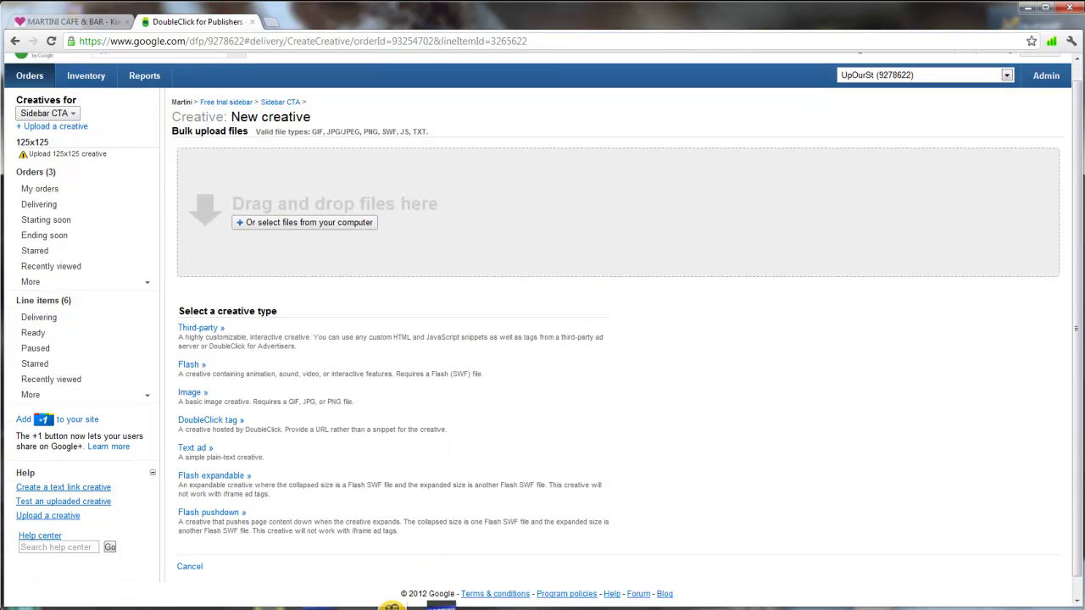
left_click_drag(425, 609, 504, 223)
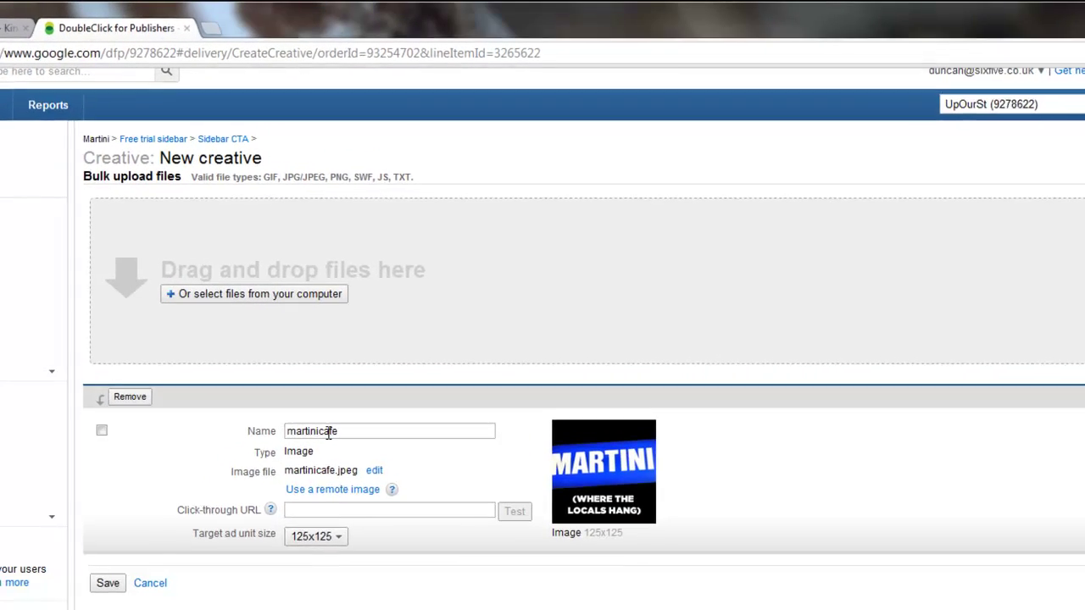
- Rename the creative 'martini cafe', use the Martini Cafe & Bar page URL as click-through, and save
left_click(355, 335)
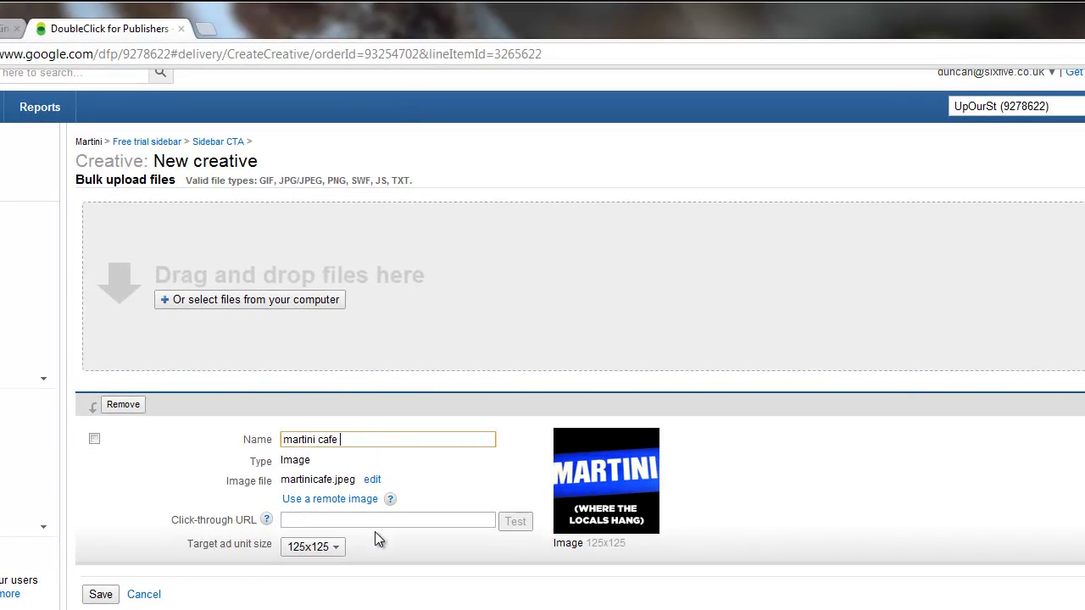
left_click(7, 28)
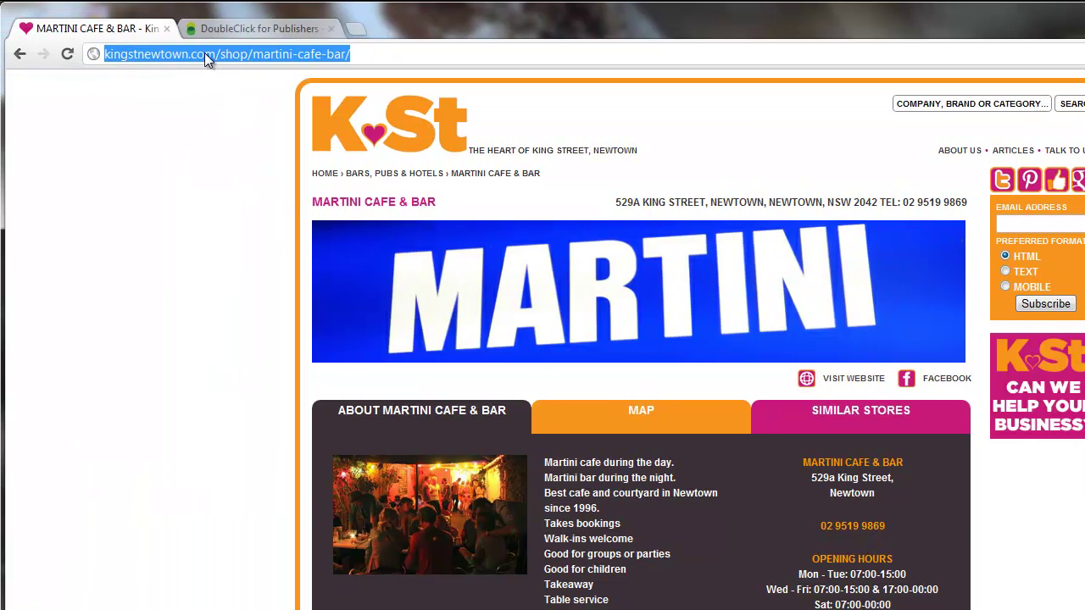
right_click(205, 53)
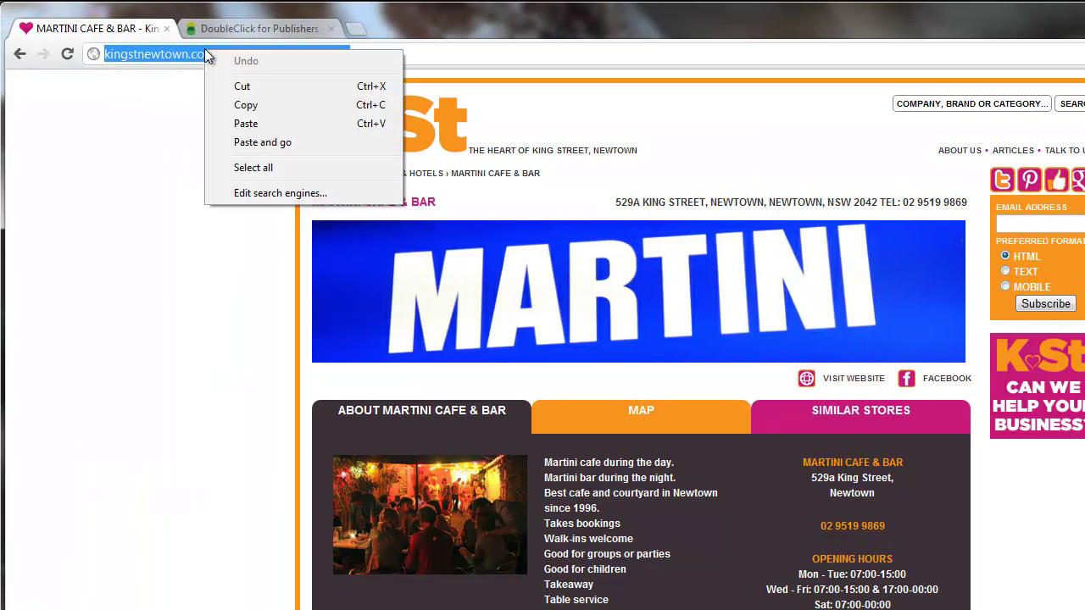
left_click(246, 104)
left_click(255, 28)
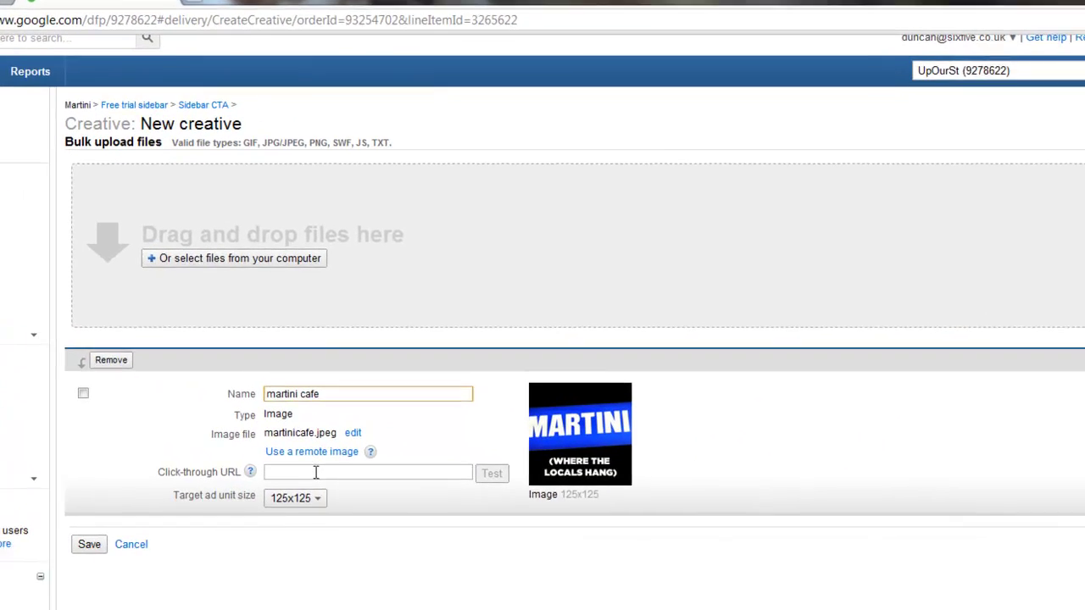
right_click(483, 520)
left_click(365, 557)
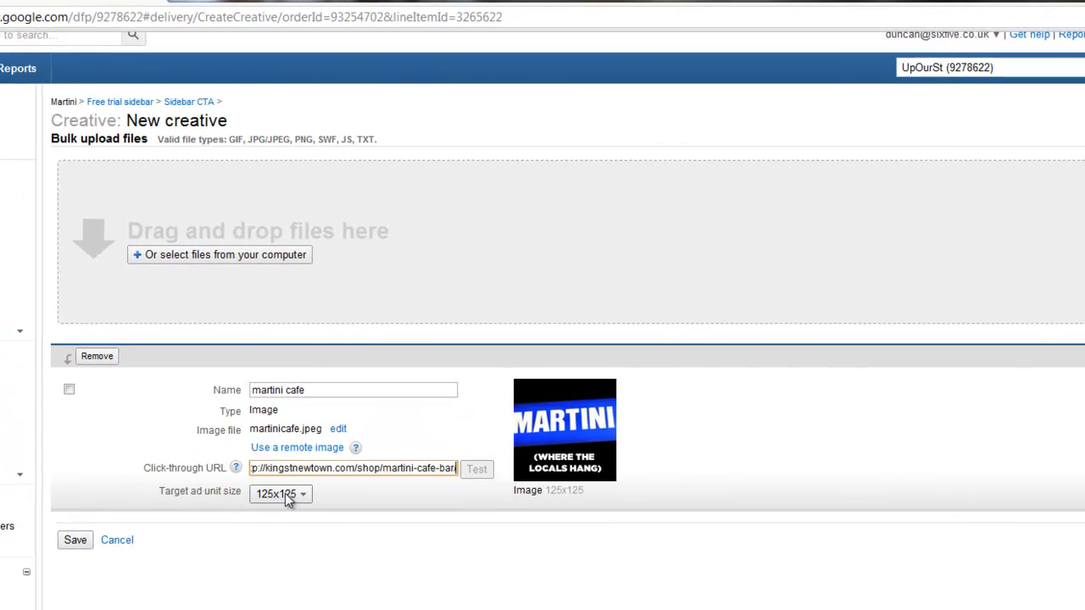
left_click(379, 539)
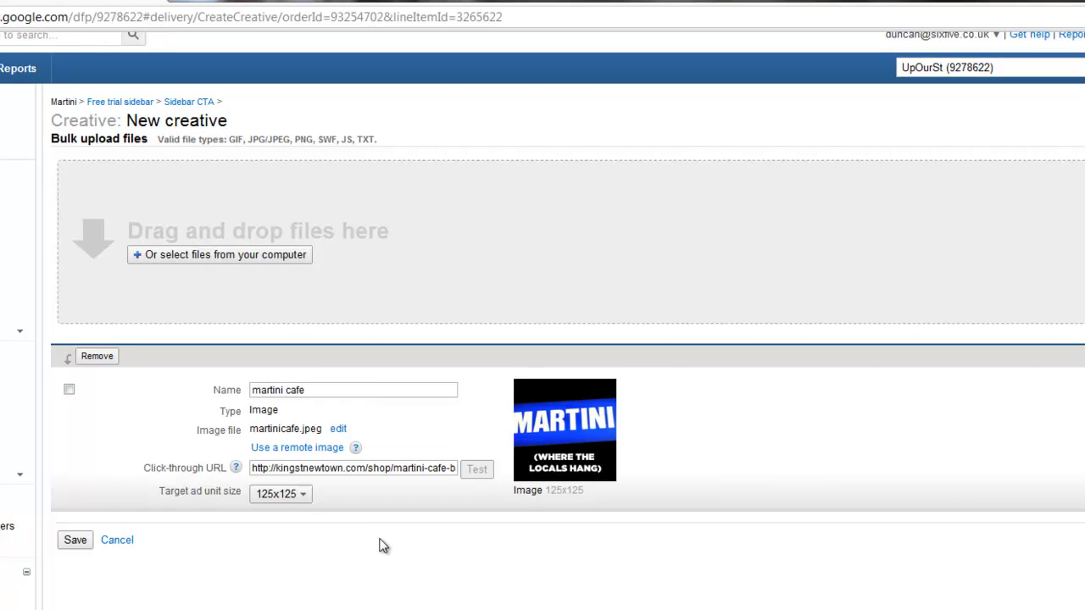
left_click(75, 541)
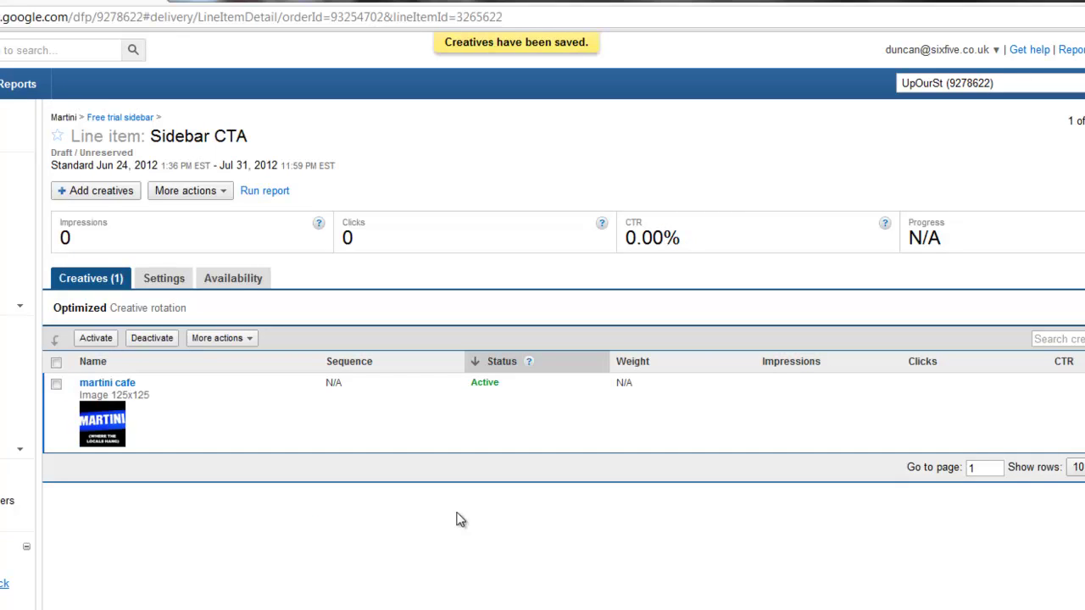
- Highlight the Sidebar CTA line item's Draft / Unreserved status
left_click_drag(497, 383, 517, 391)
left_click(519, 390)
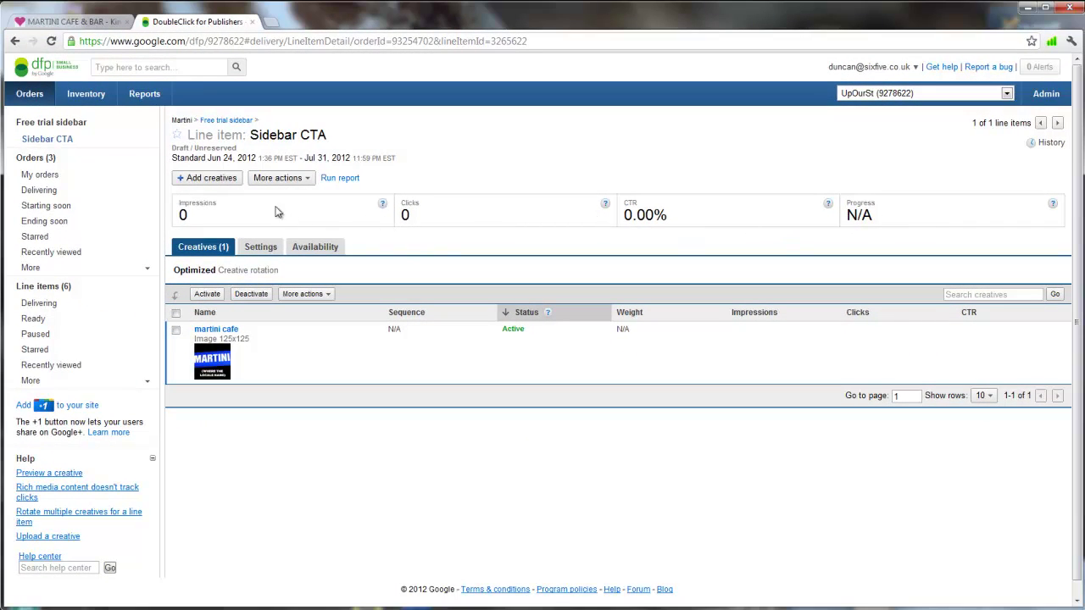
left_click_drag(174, 149, 240, 154)
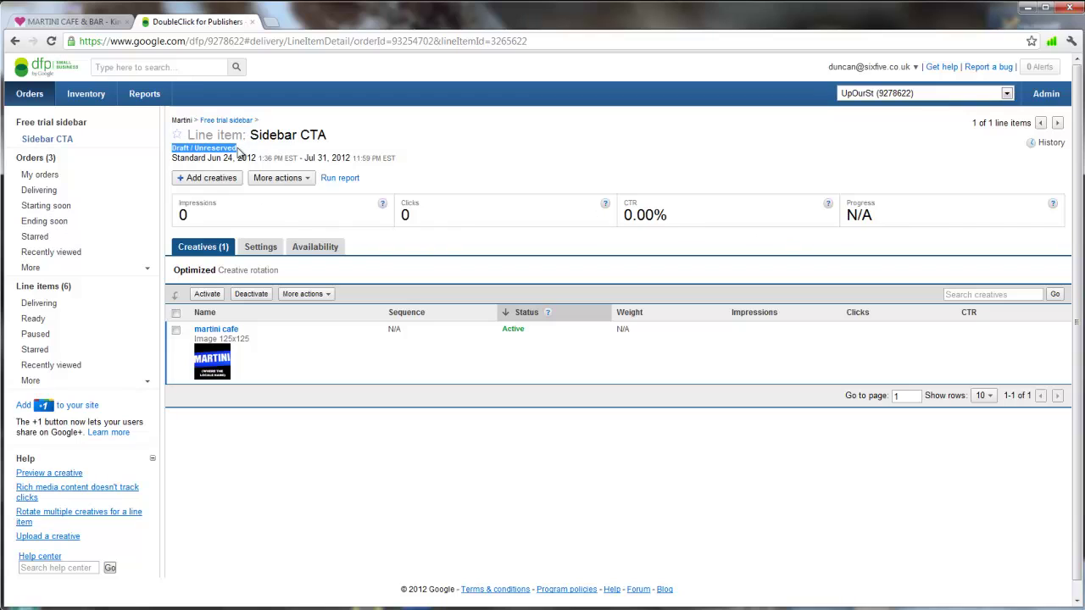
- Open the Free trial sidebar order and approve it, confirming its new Ready status
left_click(227, 120)
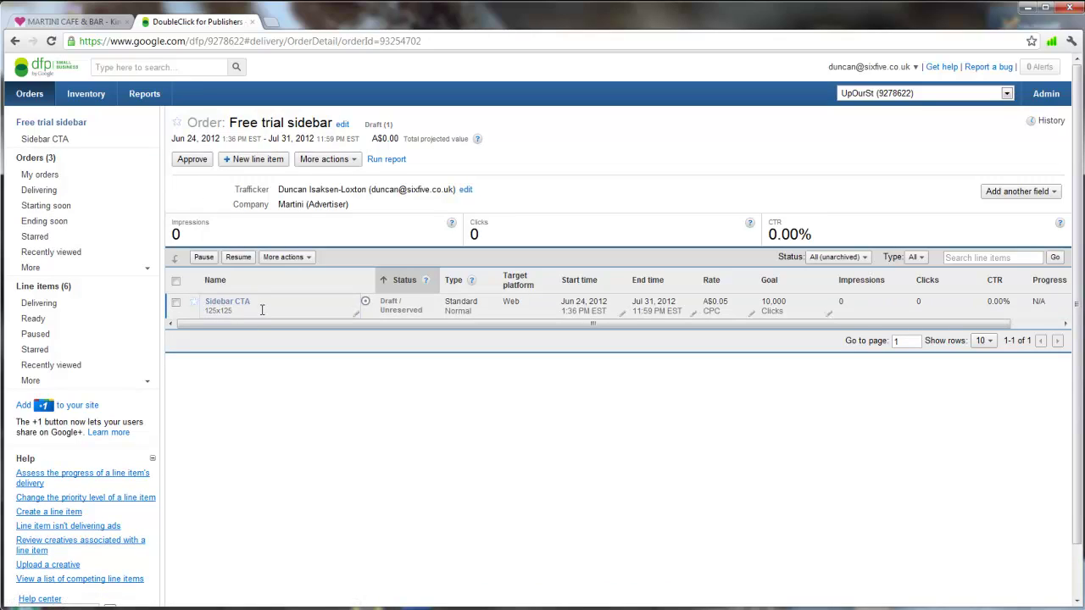
left_click(191, 160)
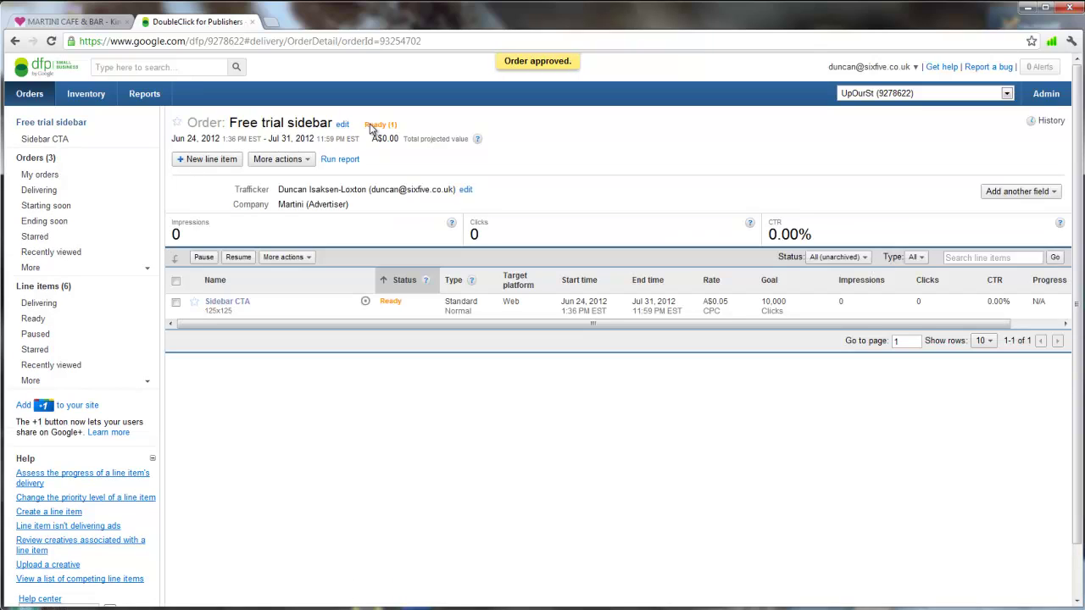
left_click_drag(363, 125, 426, 133)
left_click(427, 133)
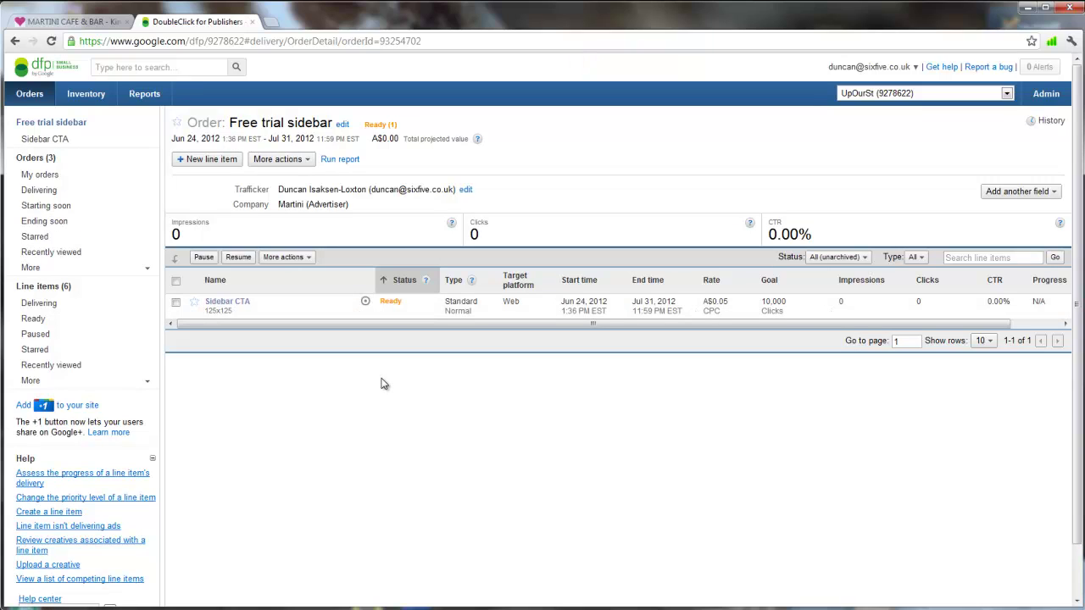
- Load the King Street Newtown home page, check the sidebar Martini ad, then open DoubleClick's orders list
left_click(89, 22)
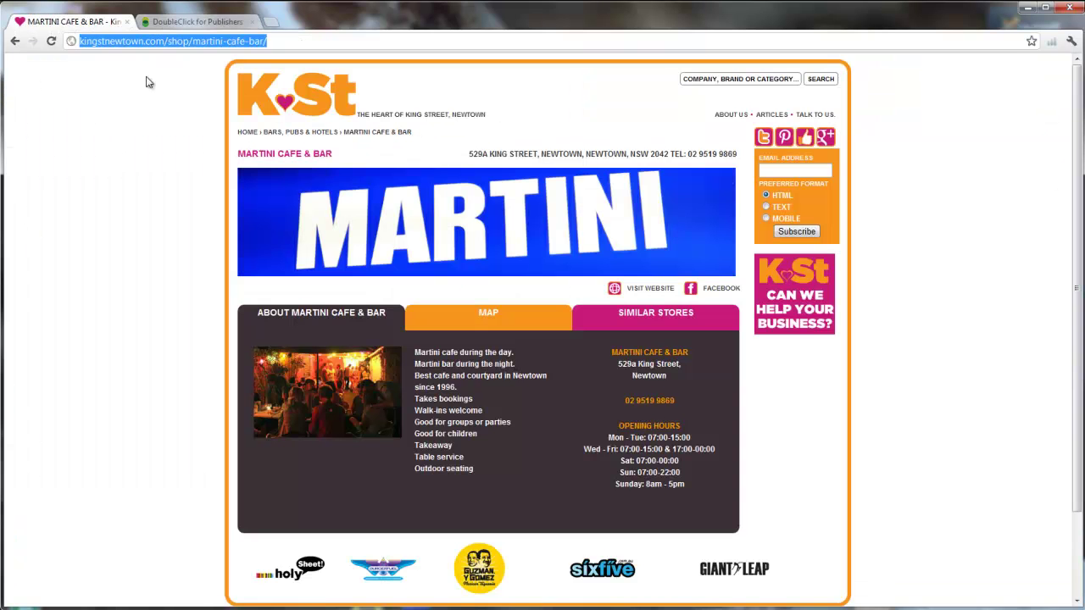
left_click(273, 104)
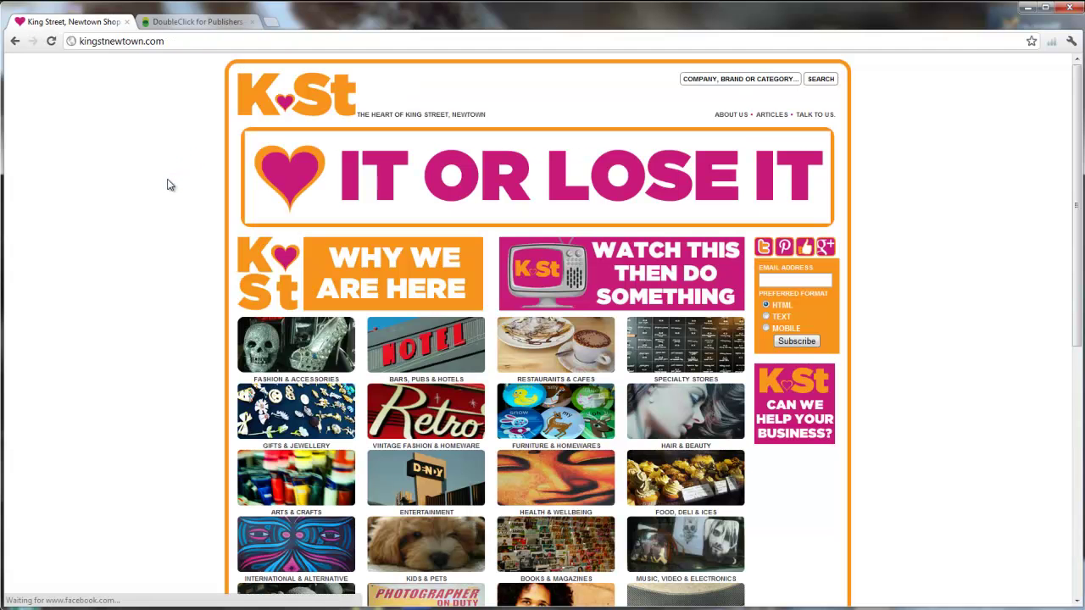
scroll(167, 183, "down", 1)
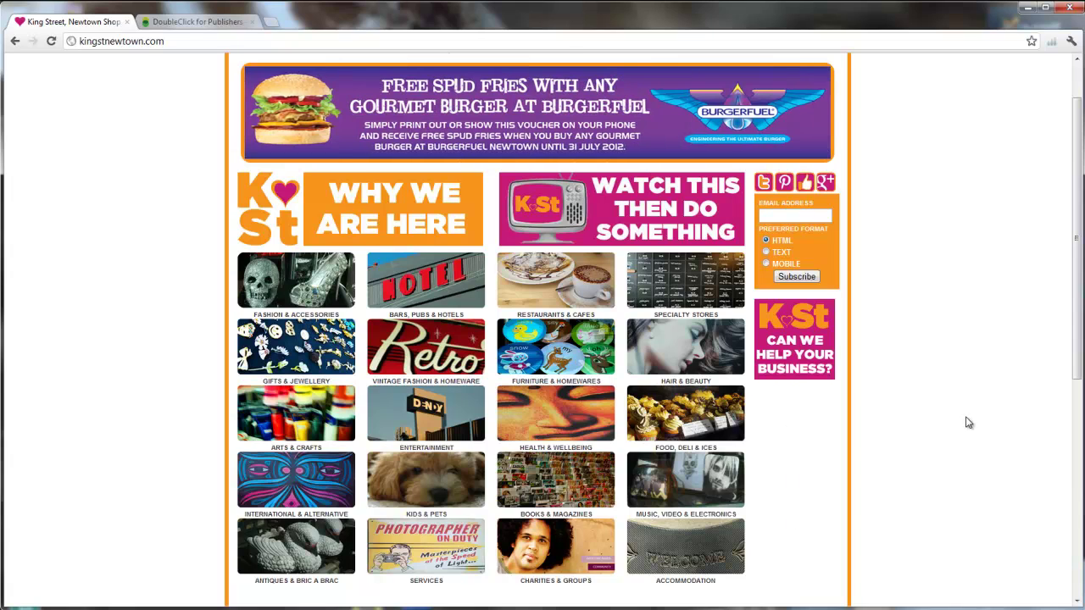
left_click(197, 23)
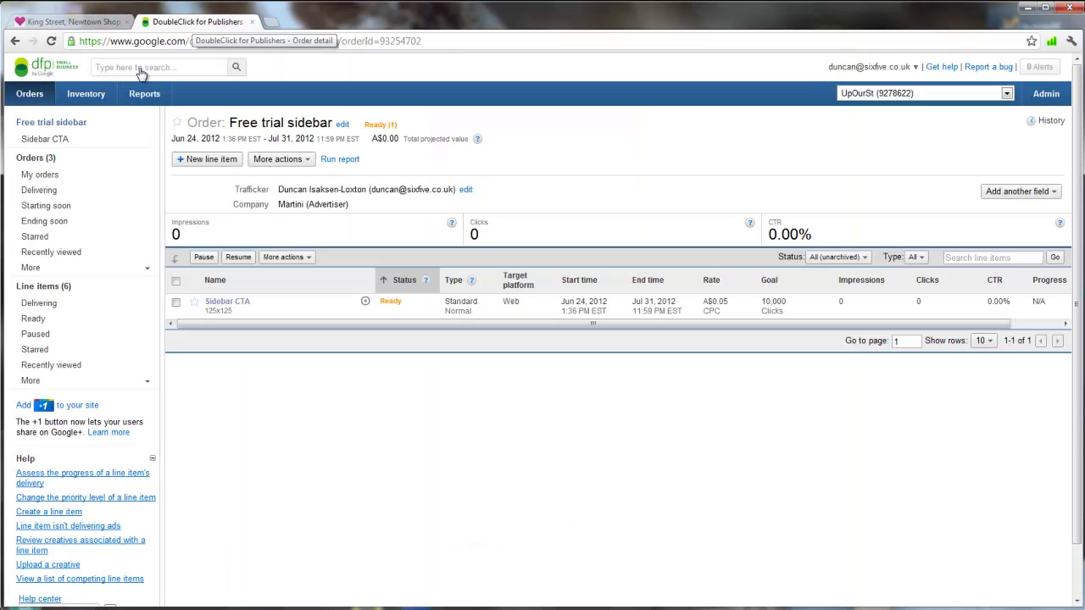
left_click(38, 95)
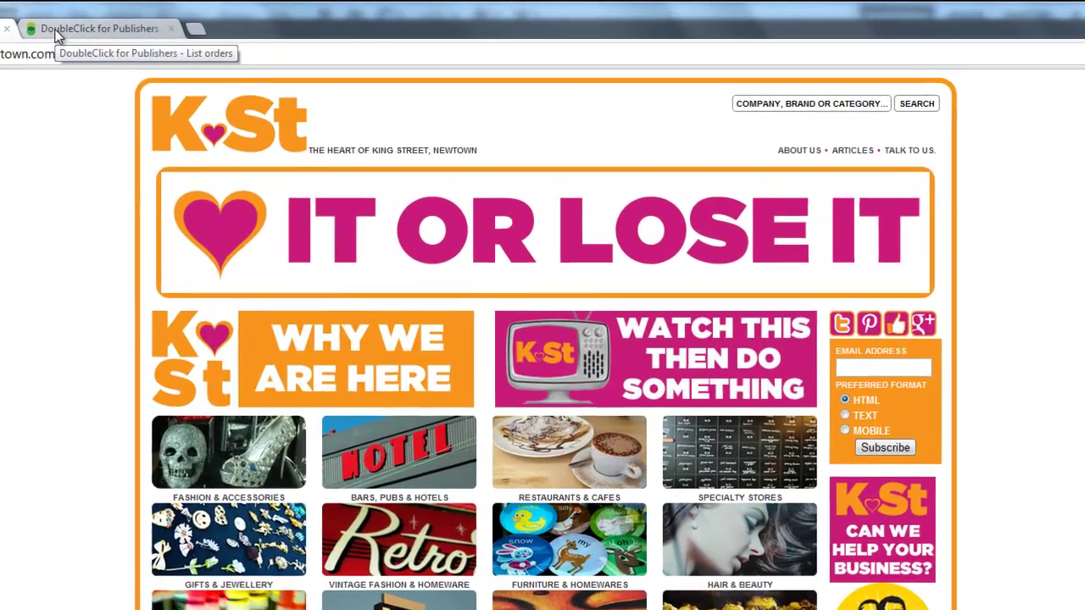
- Refresh the DoubleClick for Publishers Orders list to show Martini's Free trial sidebar as Ready
left_click(164, 25)
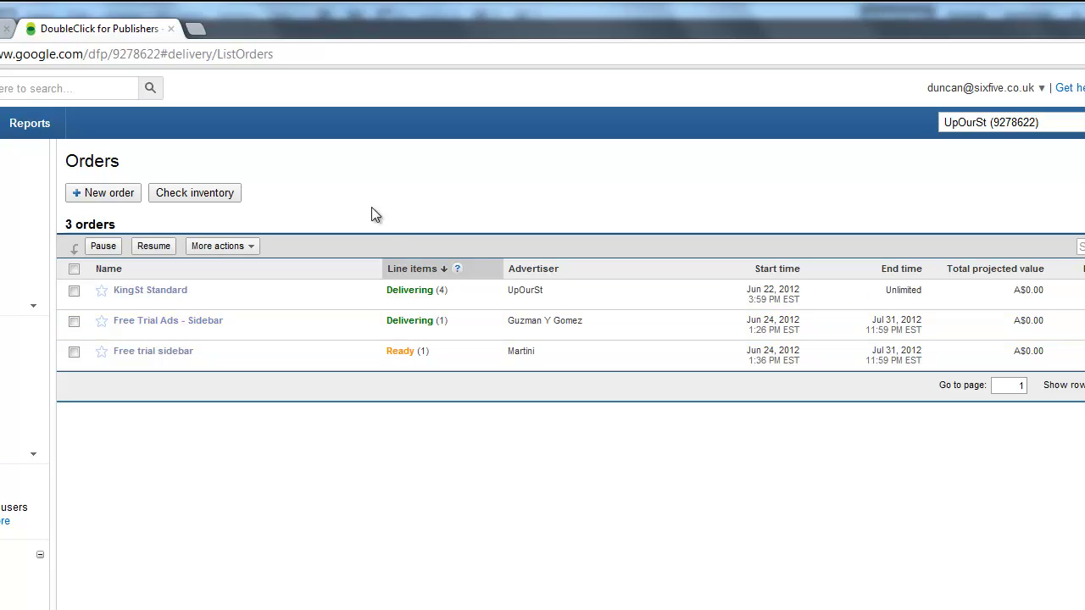
key("F5")
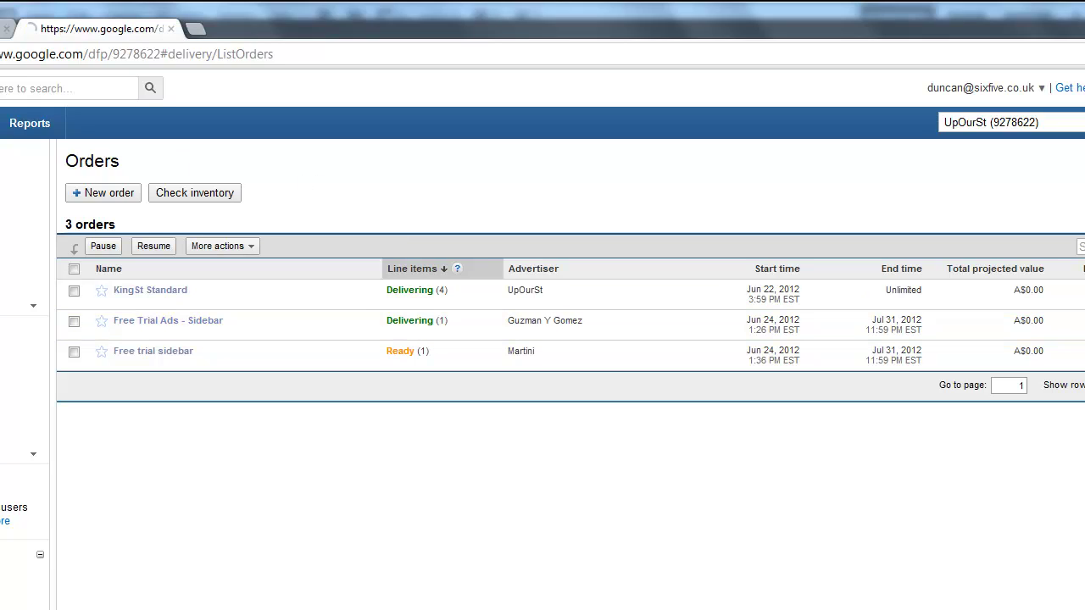